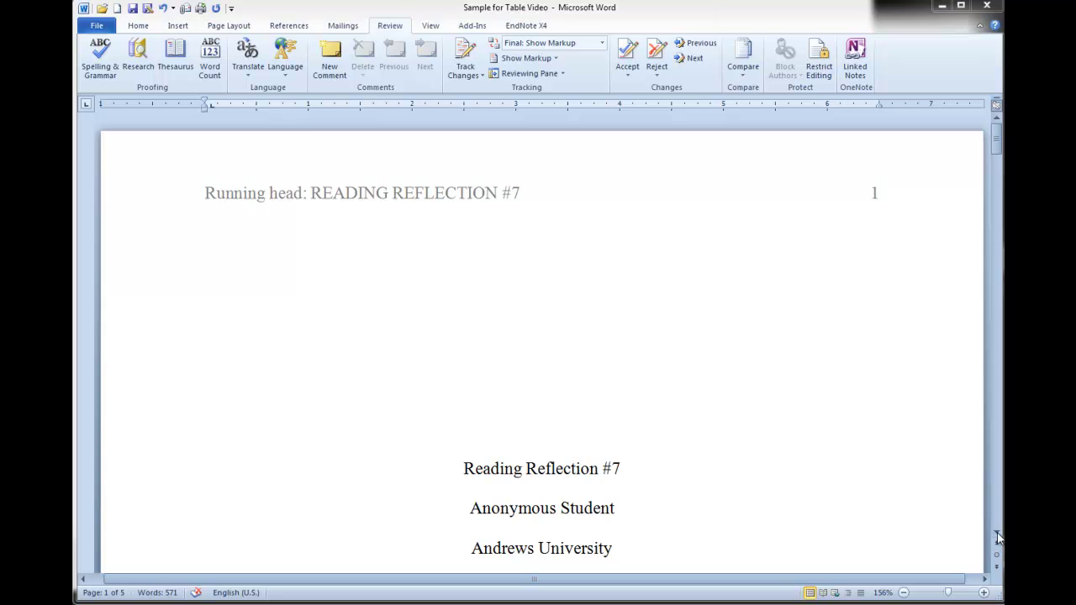
# Select the Anonymous Student and Andrews University lines, then place the cursor after Andrews University
pyautogui.click(997, 538)
pyautogui.click(997, 538)
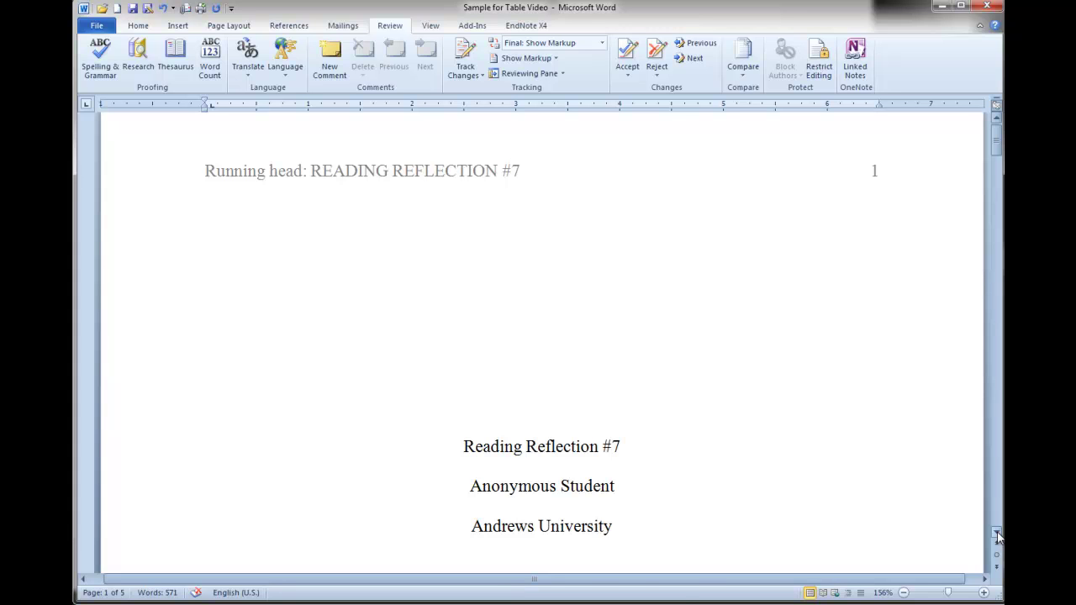
pyautogui.click(997, 538)
pyautogui.click(997, 538)
pyautogui.click(997, 538)
pyautogui.click(996, 538)
pyautogui.click(996, 538)
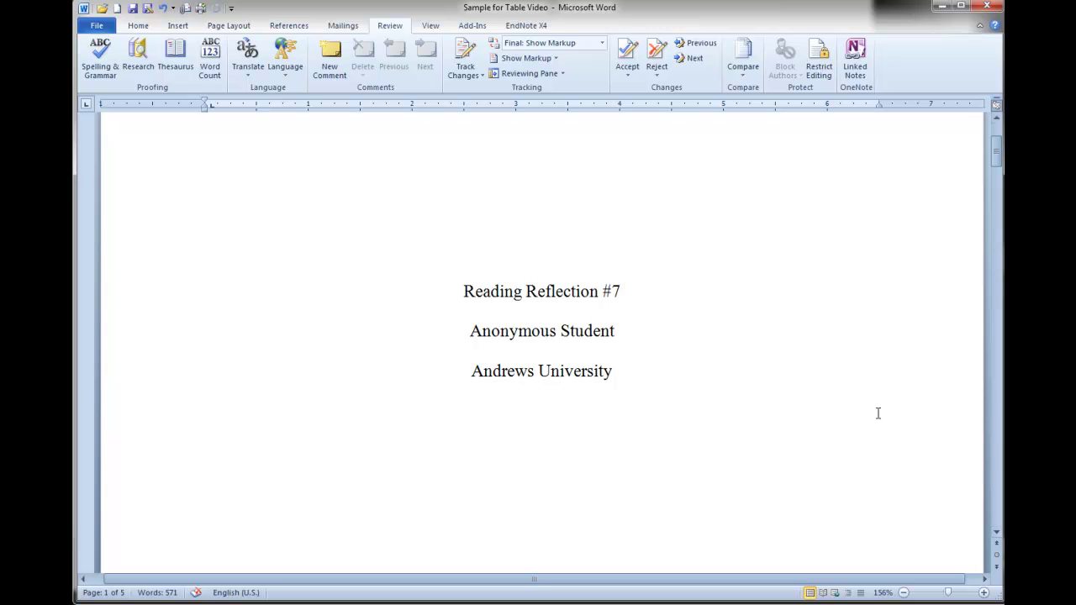
pyautogui.moveTo(630, 334); pyautogui.dragTo(466, 334)
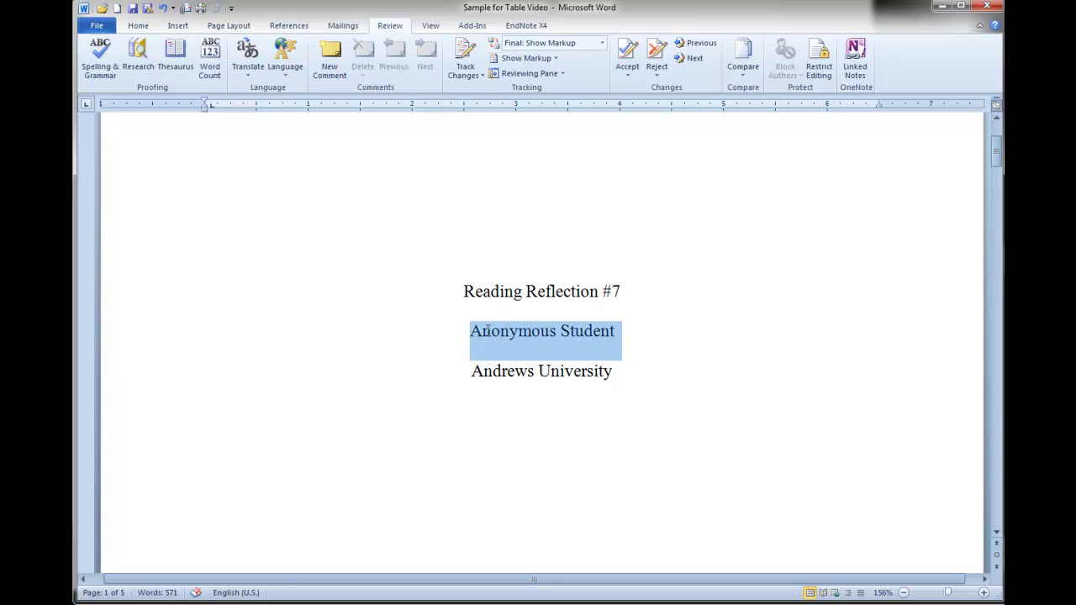
pyautogui.moveTo(615, 372); pyautogui.dragTo(499, 378)
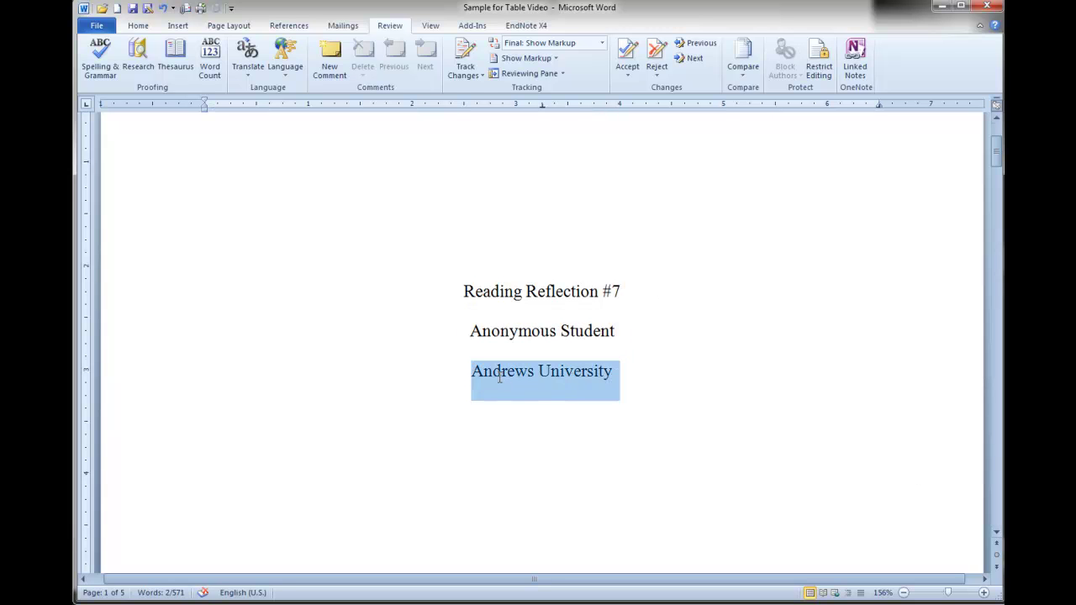
pyautogui.click(510, 383)
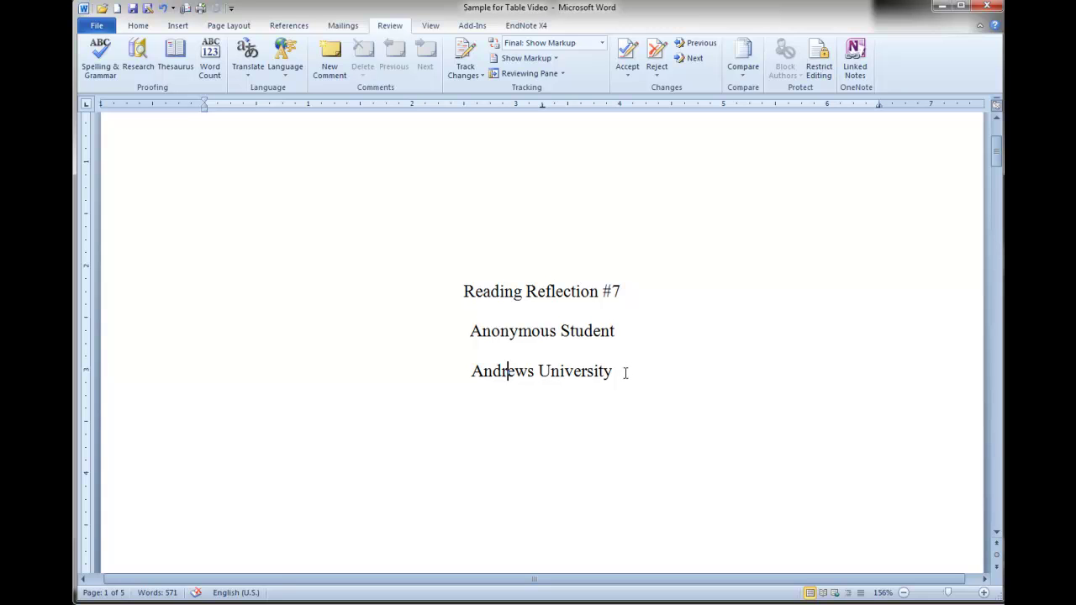
pyautogui.click(626, 374)
# Add blank lines after Andrews University until 'Reading Reflection #7' moves onto page 2
pyautogui.press('Return')
pyautogui.press('Return')
pyautogui.hotkey('ctrl', 'l')
pyautogui.press('Return')
pyautogui.press('Return')
pyautogui.press('Return')
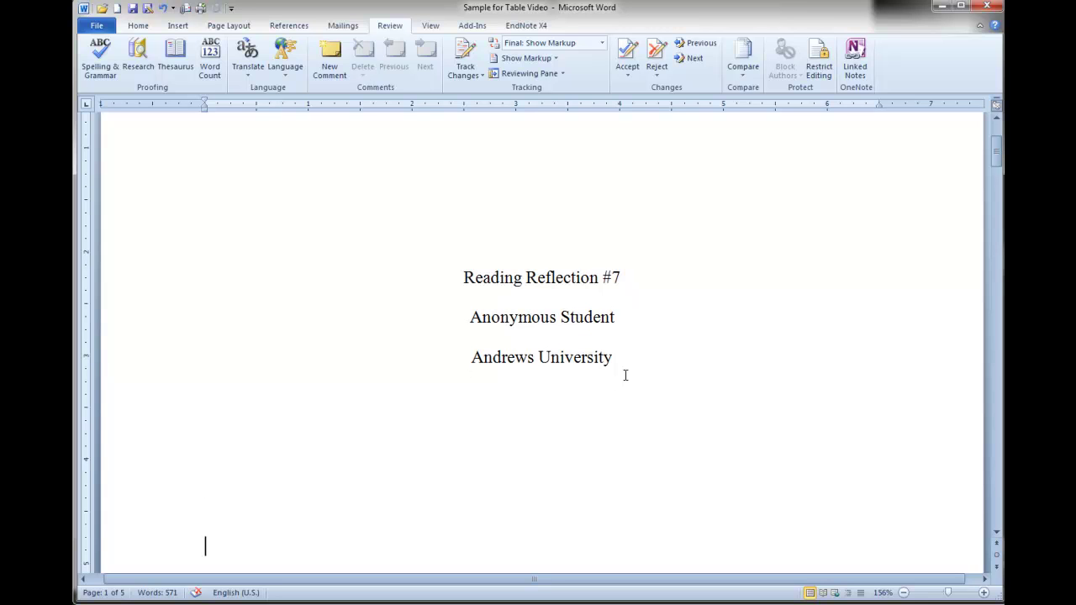
pyautogui.press('Return')
pyautogui.press('Return')
pyautogui.press('Return')
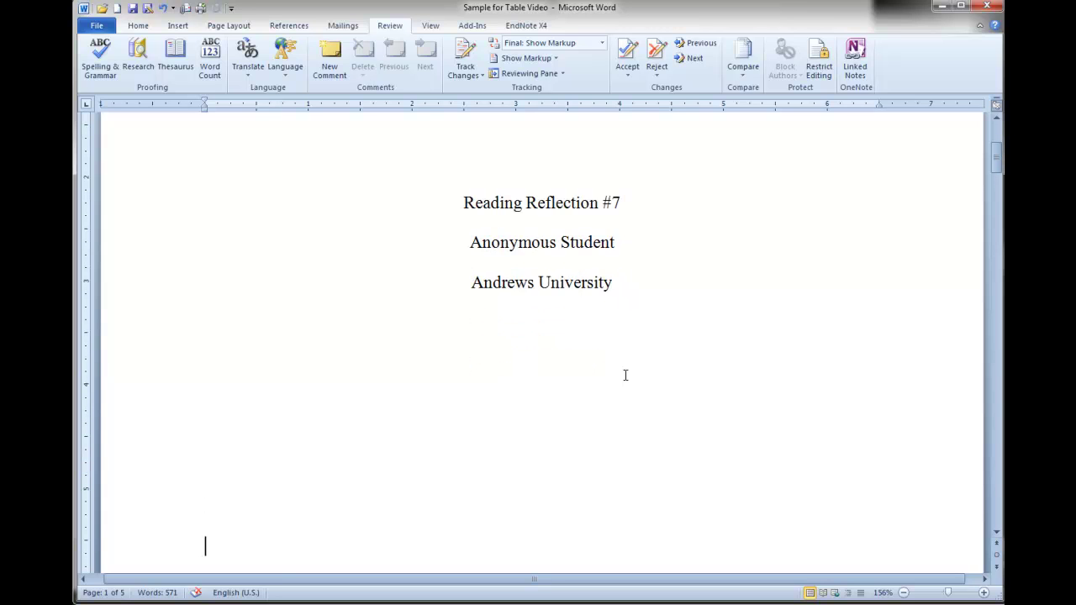
pyautogui.press('Return')
pyautogui.press('Return')
pyautogui.press('Return')
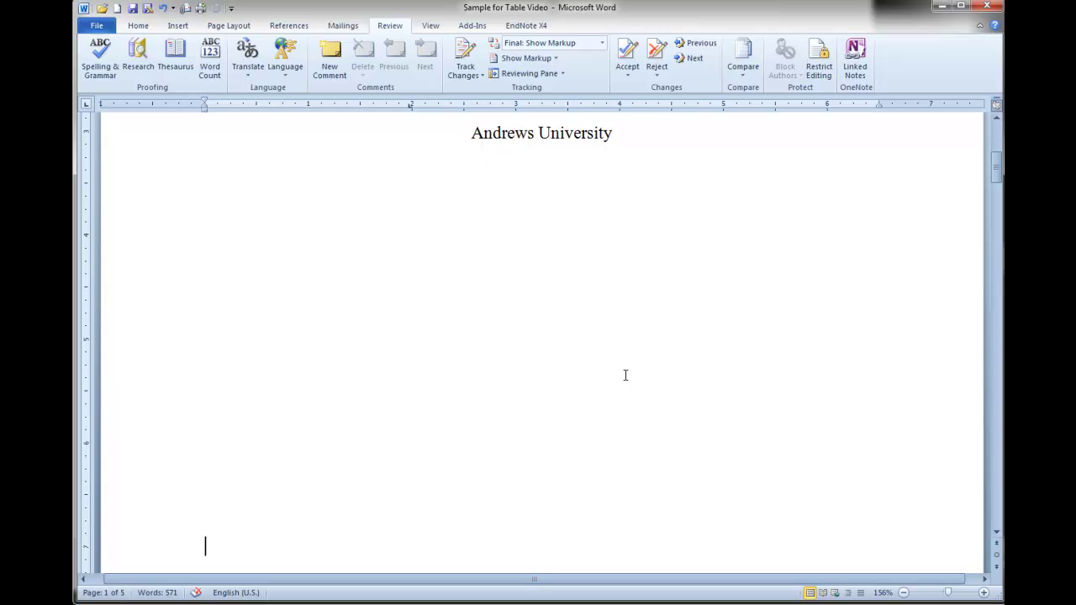
pyautogui.press('Return')
pyautogui.press('Return')
pyautogui.press('Return')
pyautogui.press('Return')
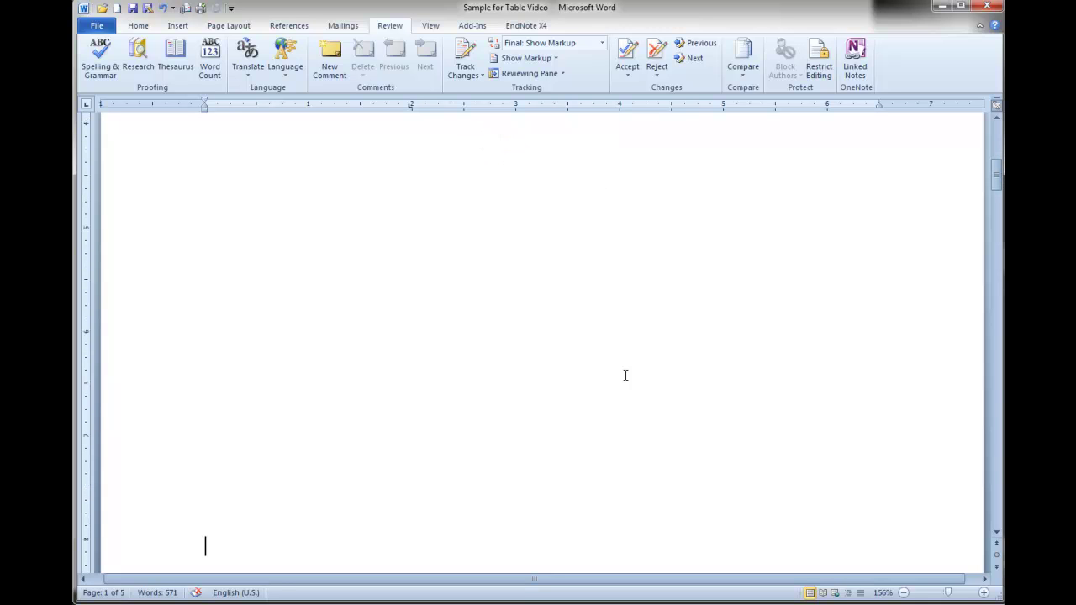
pyautogui.press('Return')
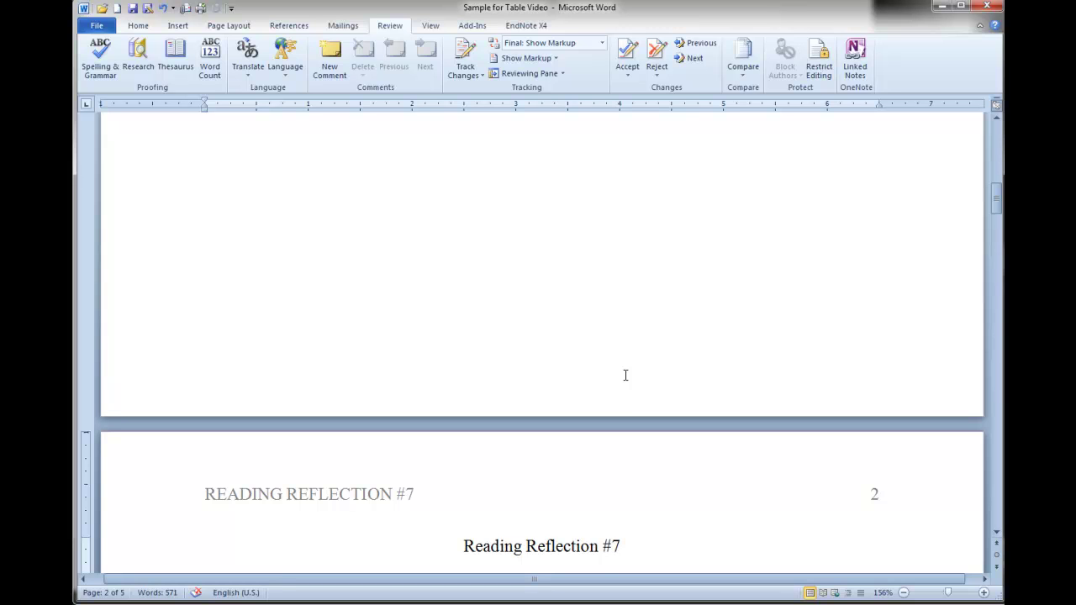
pyautogui.press('Up')
pyautogui.press('Up')
pyautogui.press('Up')
pyautogui.press('Up')
pyautogui.press('Up')
pyautogui.press('Up')
pyautogui.press('Up')
pyautogui.press('Up')
pyautogui.press('Up')
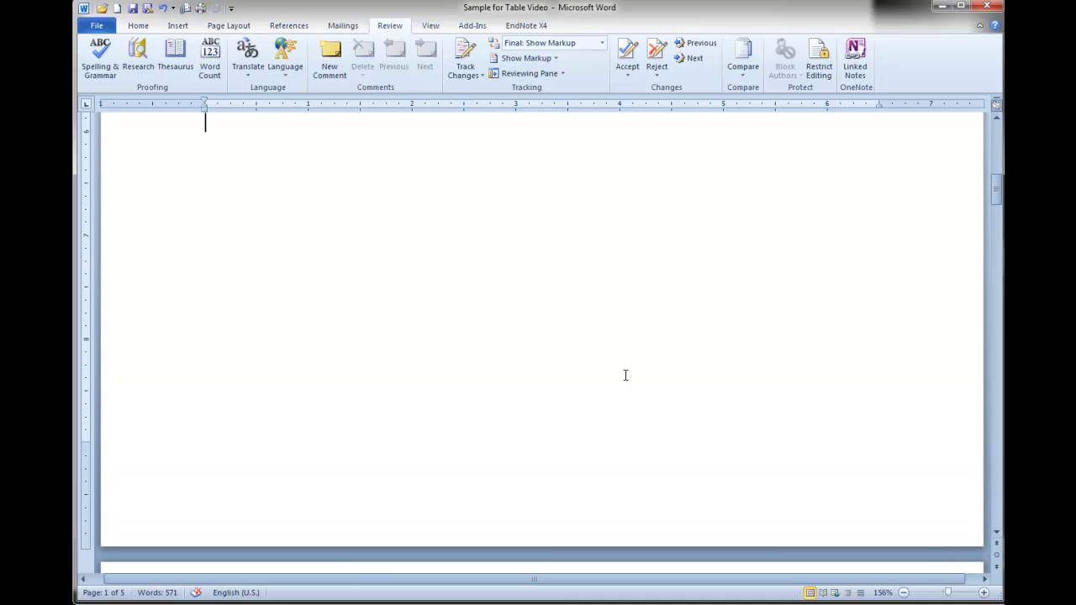
pyautogui.press('Up')
pyautogui.press('Home')
pyautogui.press('Down')
pyautogui.press('Down')
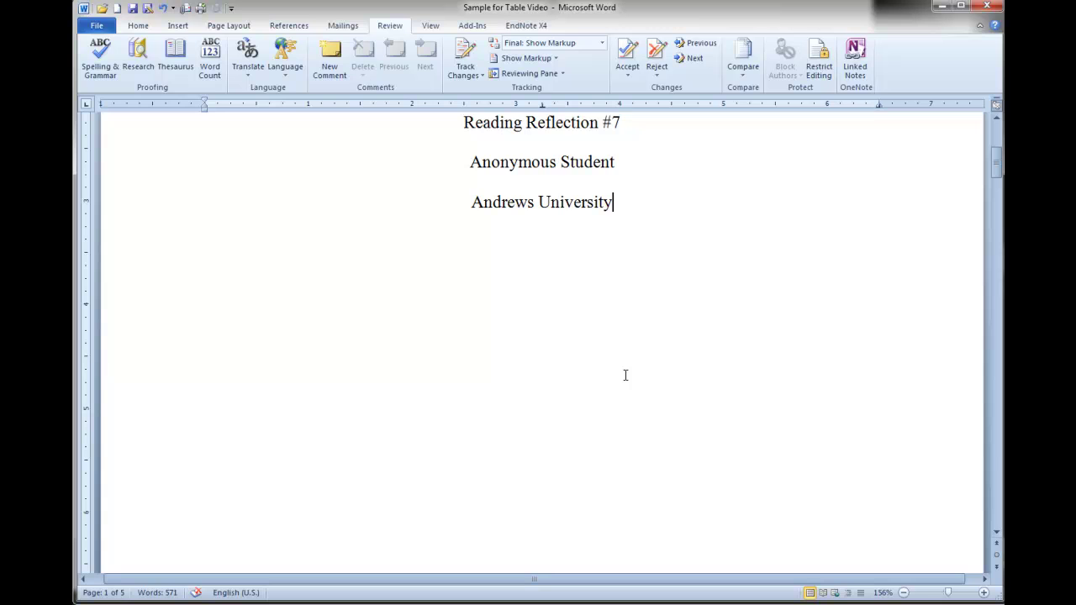
pyautogui.scroll(5, 625, 375)
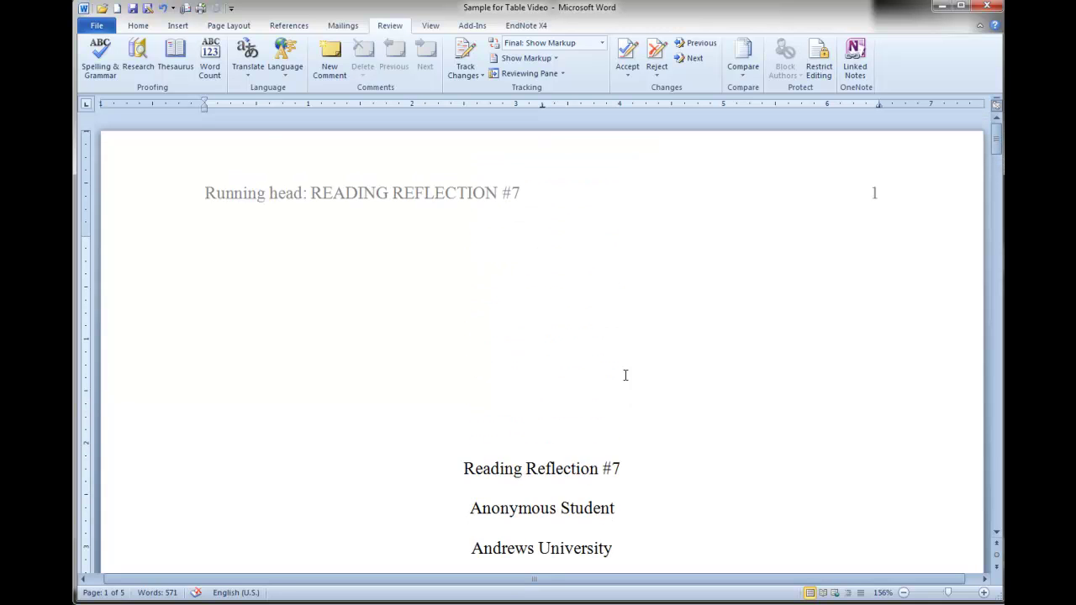
pyautogui.scroll(-3, 625, 372)
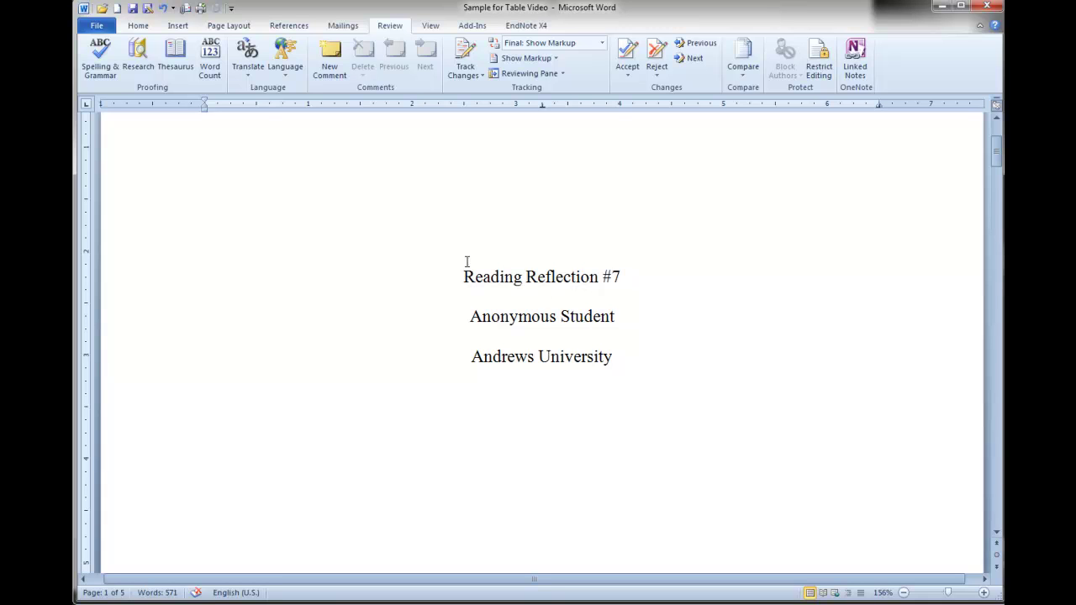
# Insert a Page break from Page Layout > Breaks after the university line
pyautogui.click(229, 25)
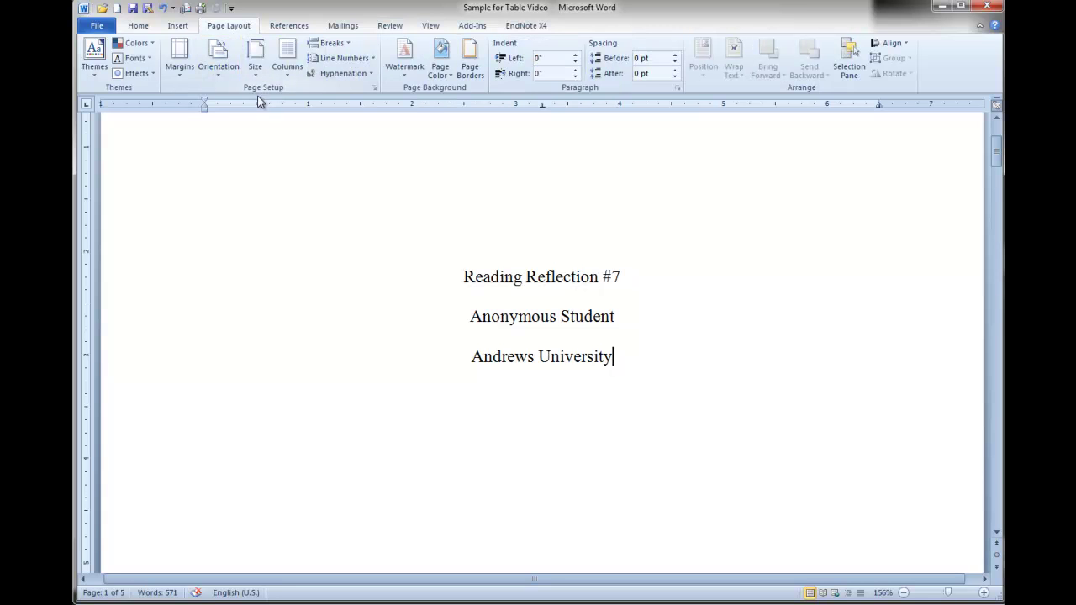
pyautogui.click(349, 48)
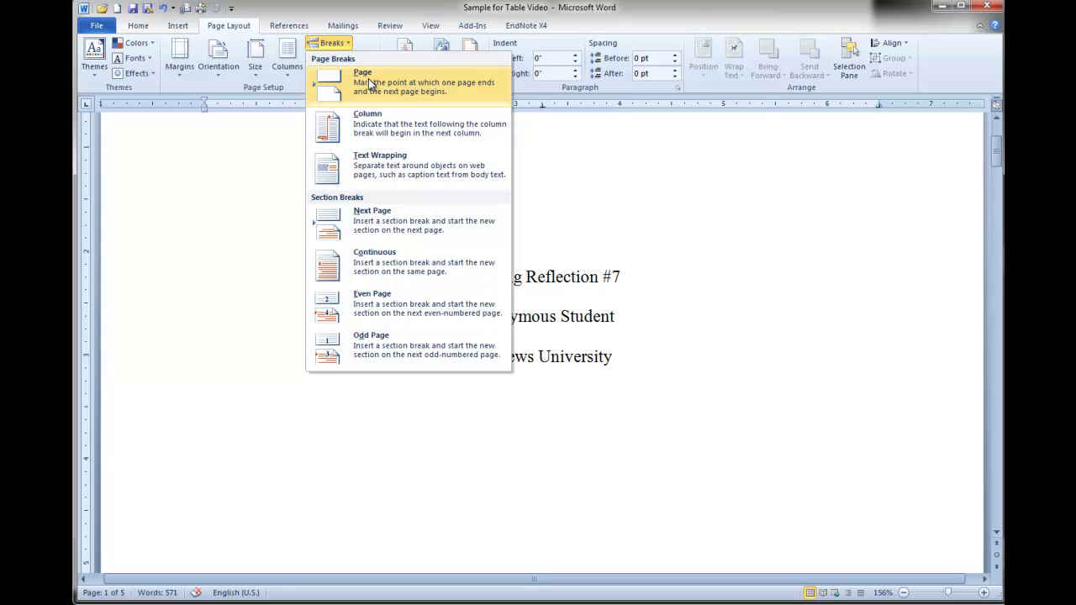
pyautogui.click(368, 78)
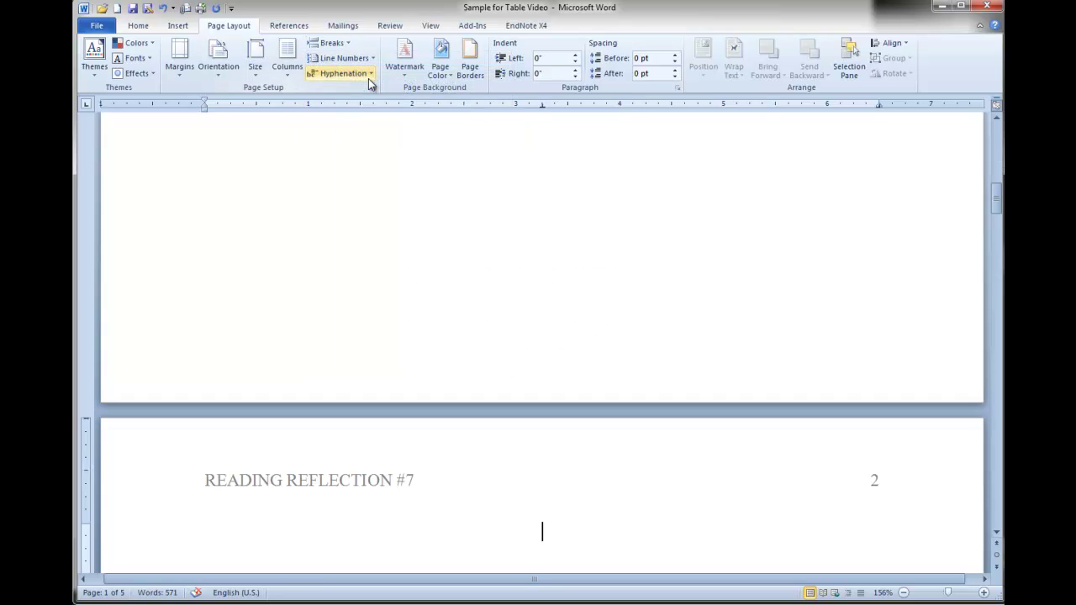
# Move between the title page and page 2 to find the blank lines above the body title
pyautogui.scroll(3, 611, 258)
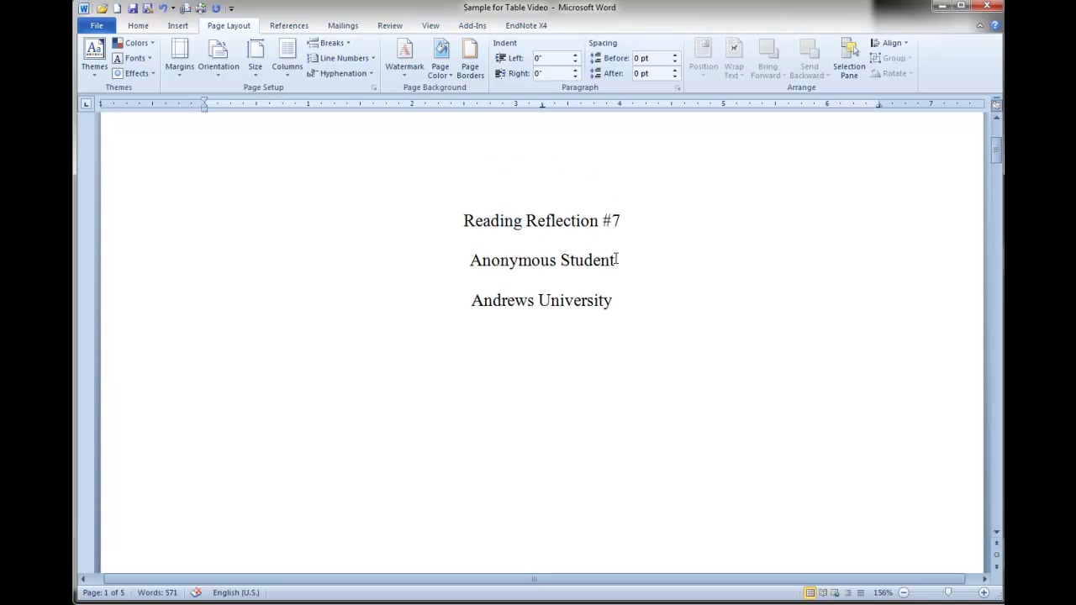
pyautogui.scroll(-15, 637, 300)
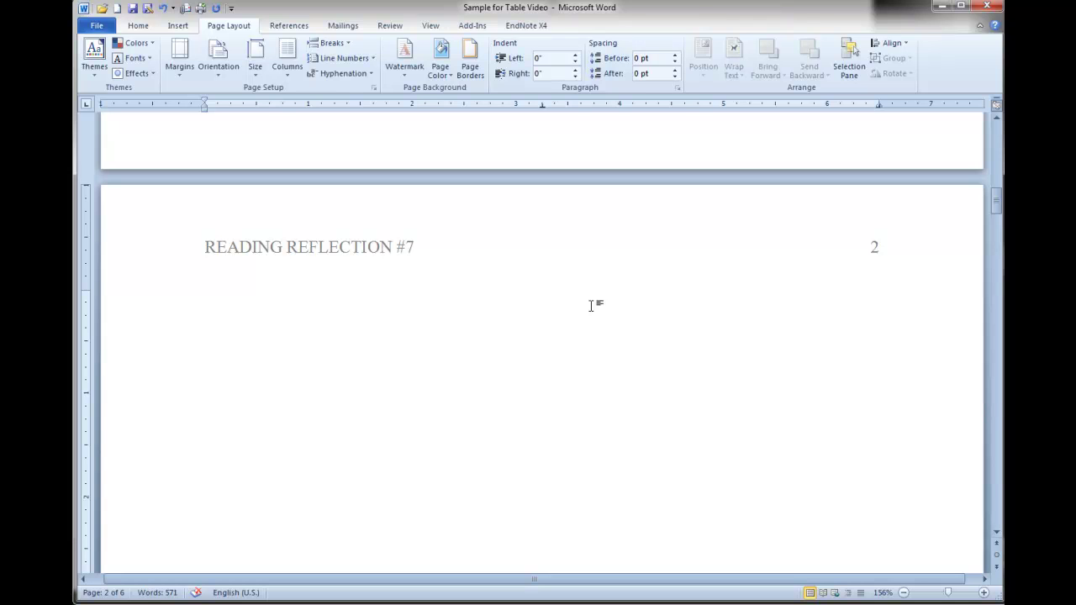
pyautogui.press('Up')
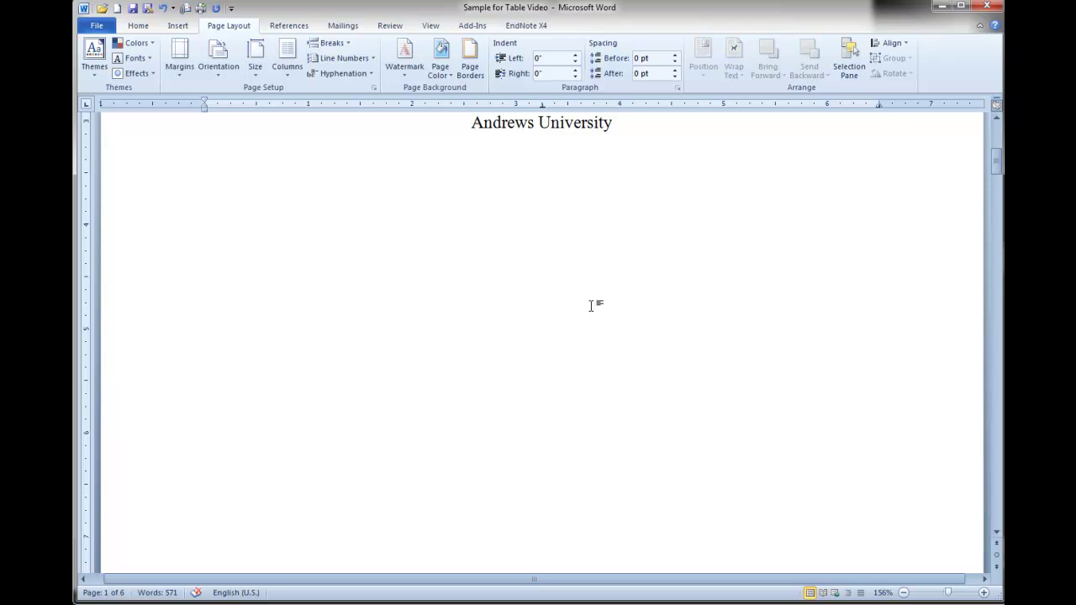
pyautogui.hotkey('ctrl', 'pagedown')
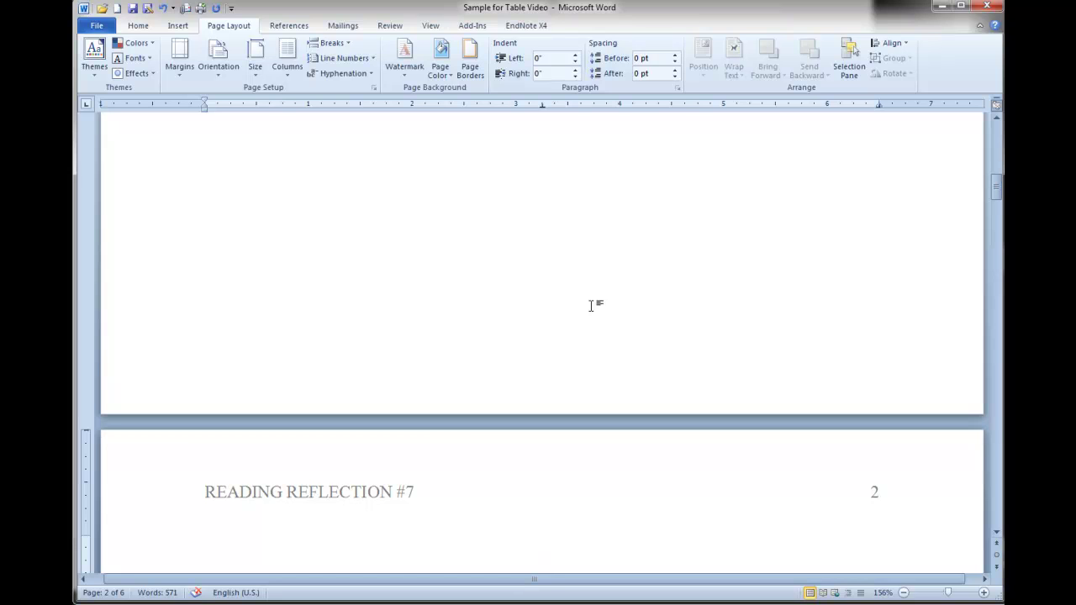
pyautogui.press('pageup')
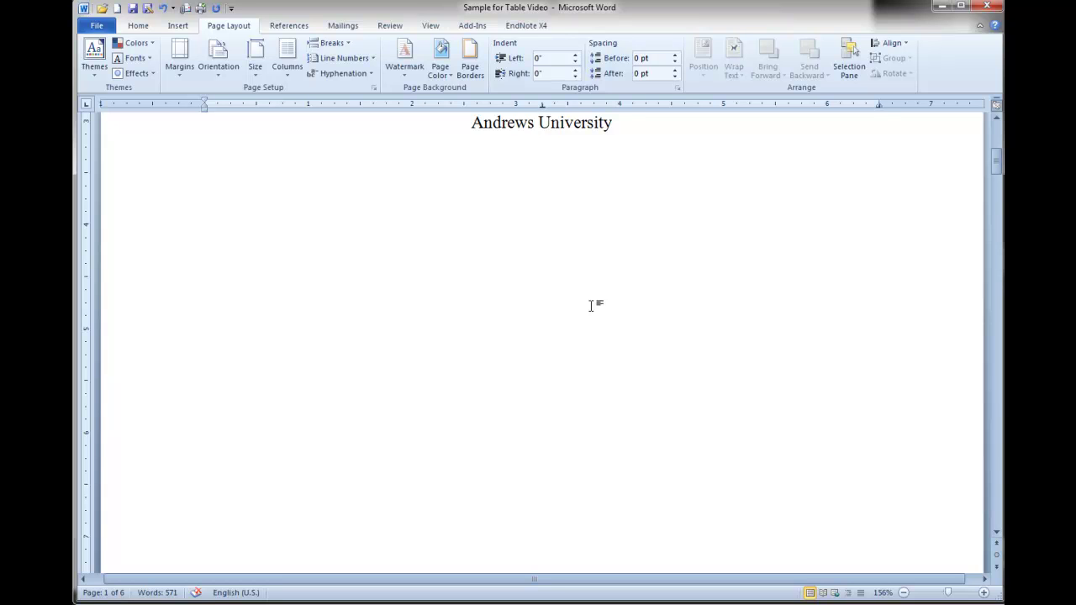
pyautogui.press('pagedown')
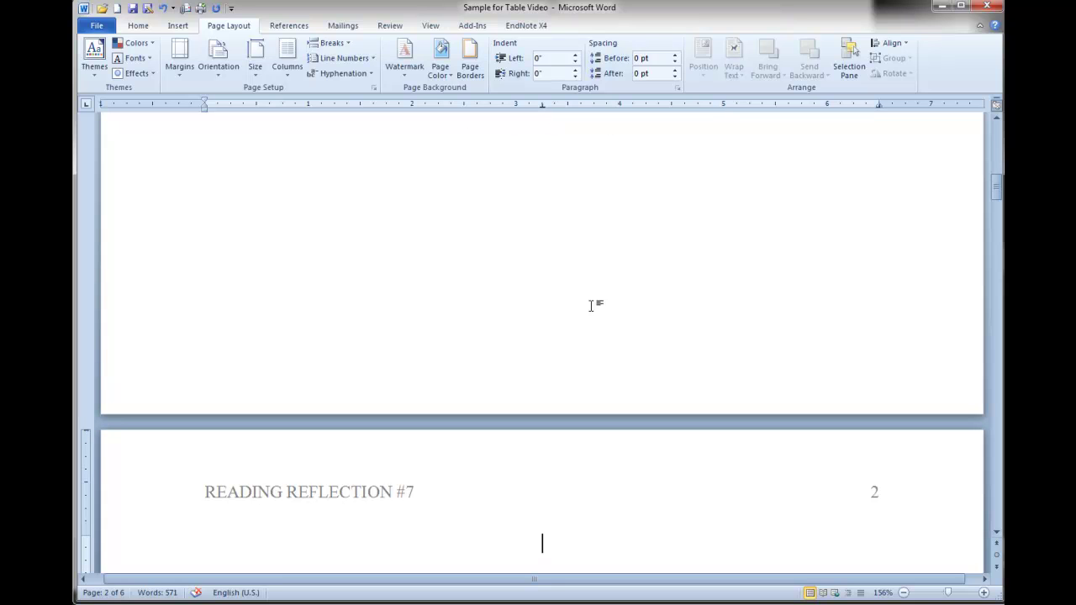
pyautogui.scroll(-1, 600, 312)
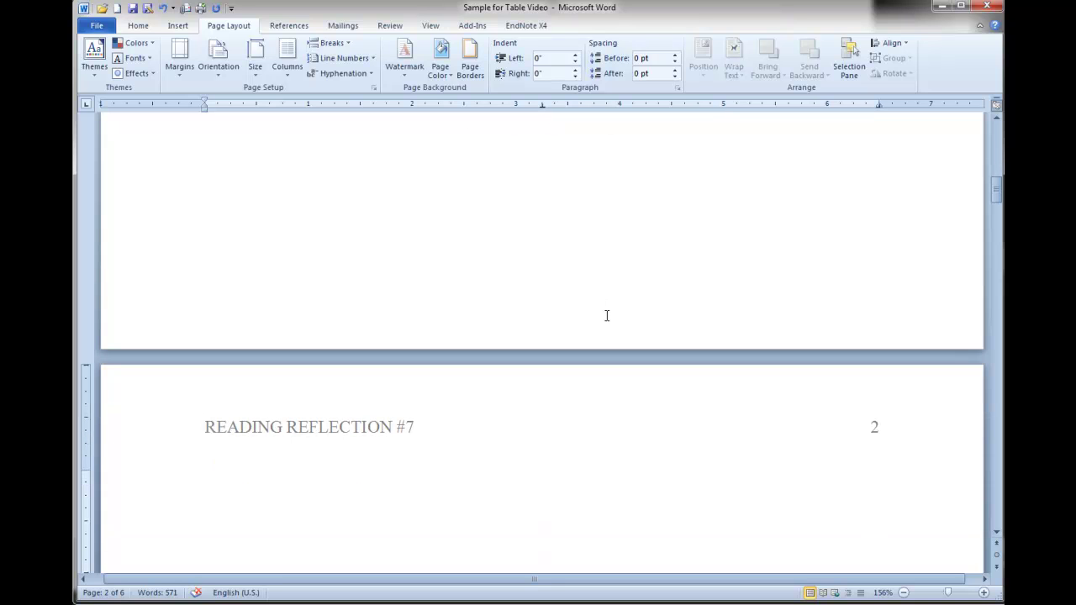
pyautogui.scroll(-4, 606, 316)
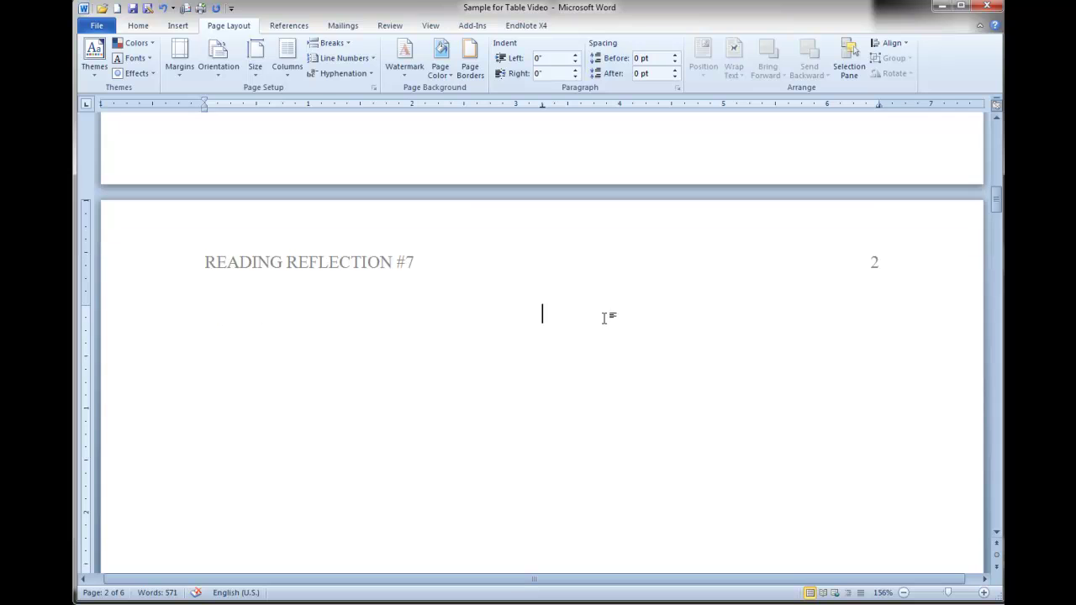
pyautogui.scroll(-3, 602, 321)
pyautogui.scroll(-4, 600, 325)
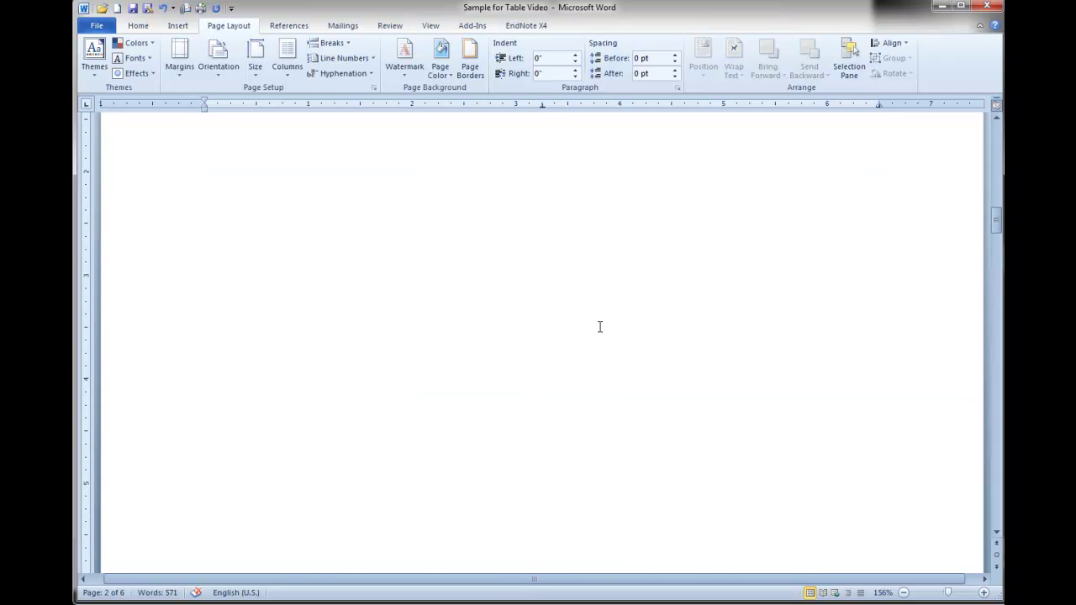
pyautogui.scroll(-2, 600, 327)
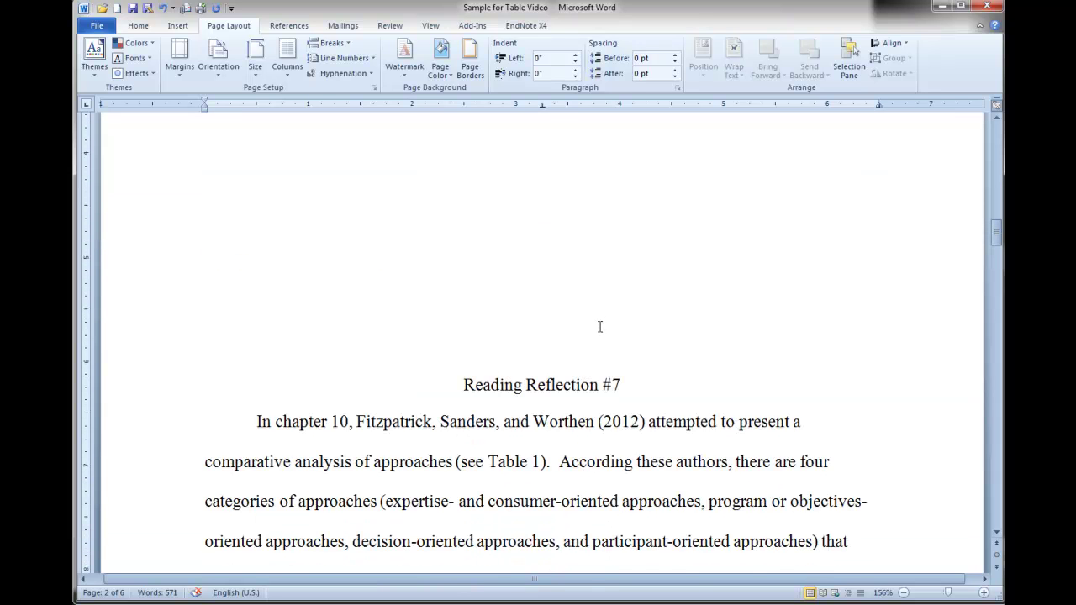
pyautogui.scroll(8, 600, 327)
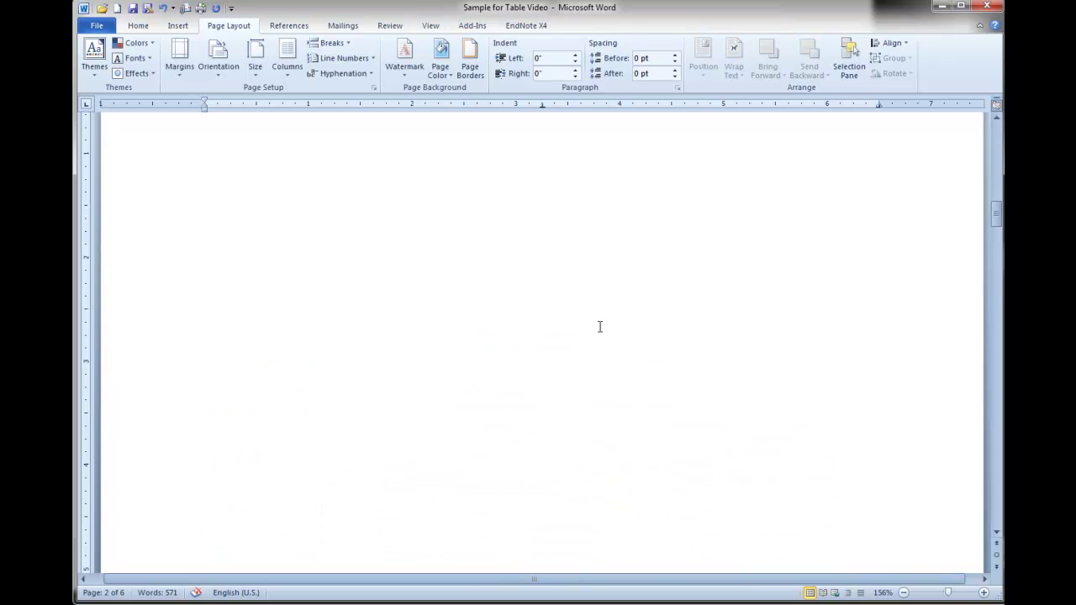
# Undo the blank lines above the body title and place the cursor after Andrews University
pyautogui.hotkey('ctrl', 'z')
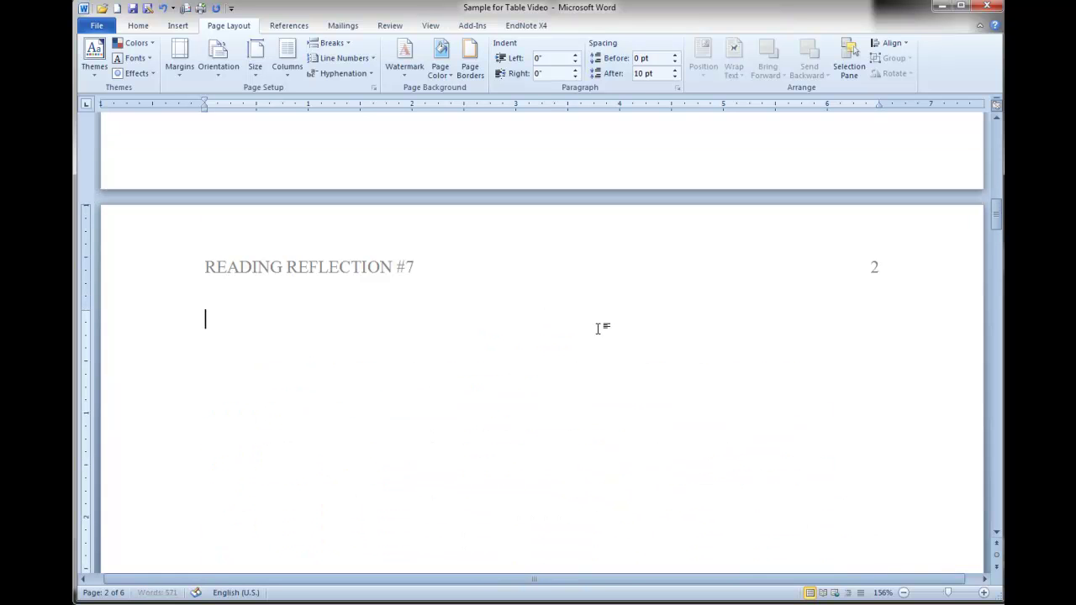
pyautogui.hotkey('ctrl', 'z')
pyautogui.hotkey('ctrl', 'z')
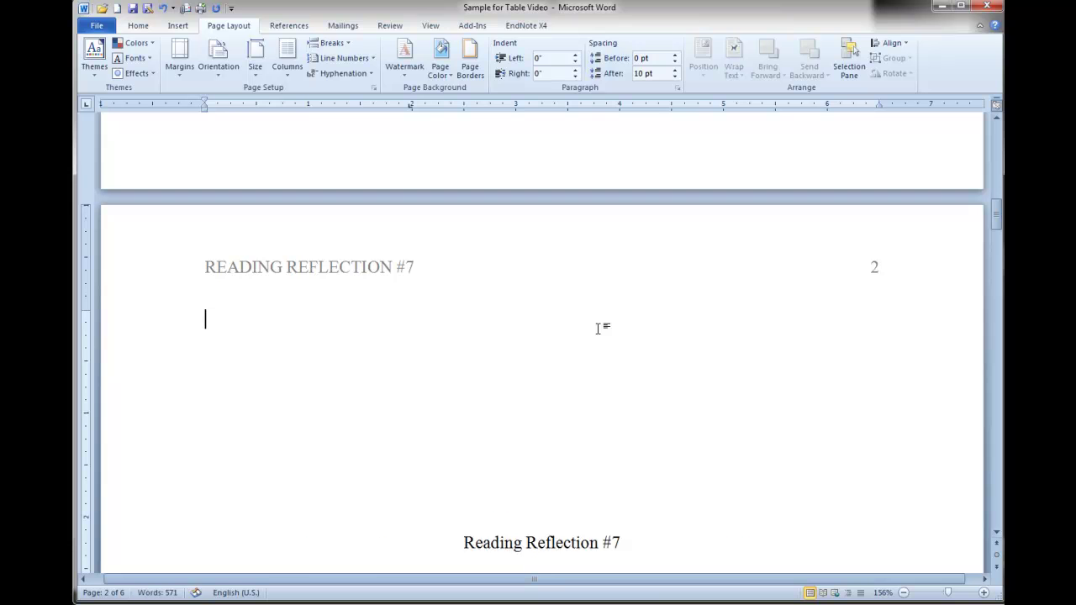
pyautogui.hotkey('ctrl', 'z')
pyautogui.hotkey('ctrl', 'z')
pyautogui.hotkey('ctrl', 'z')
pyautogui.hotkey('ctrl', 'z')
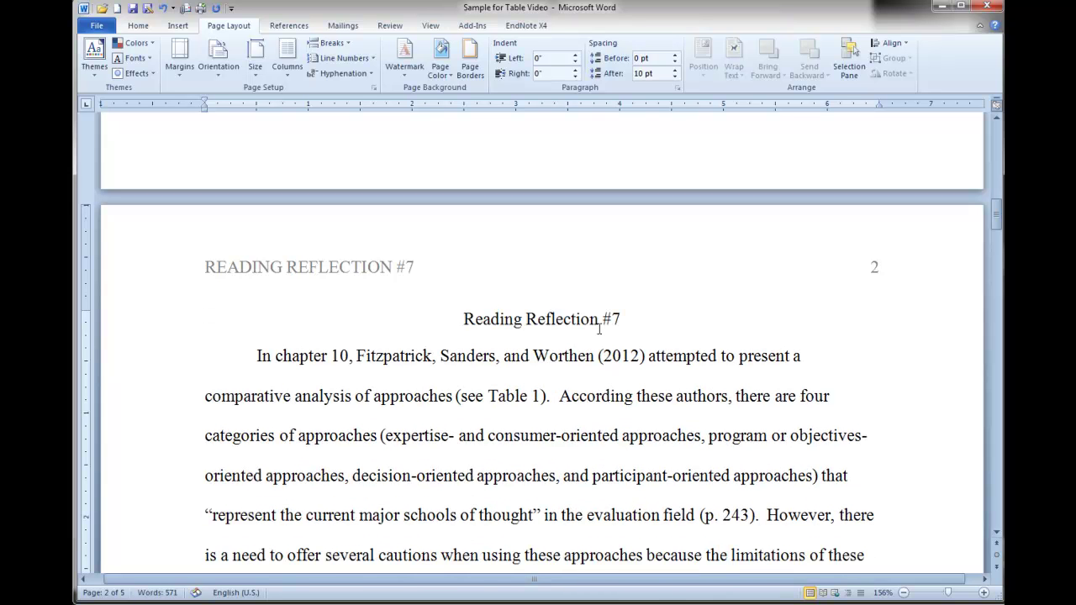
pyautogui.scroll(4, 643, 295)
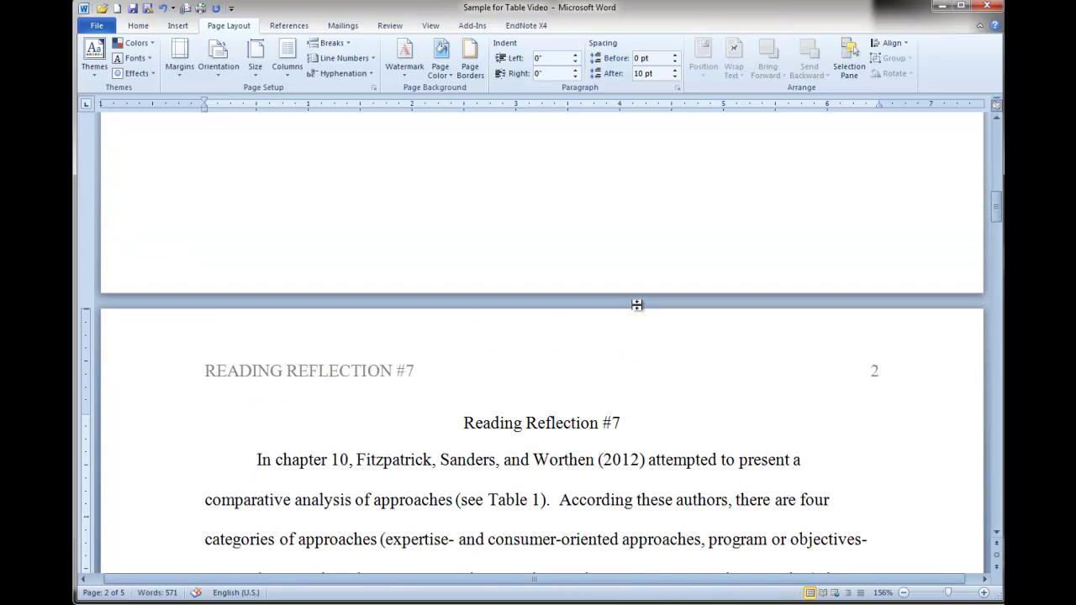
pyautogui.scroll(8, 643, 304)
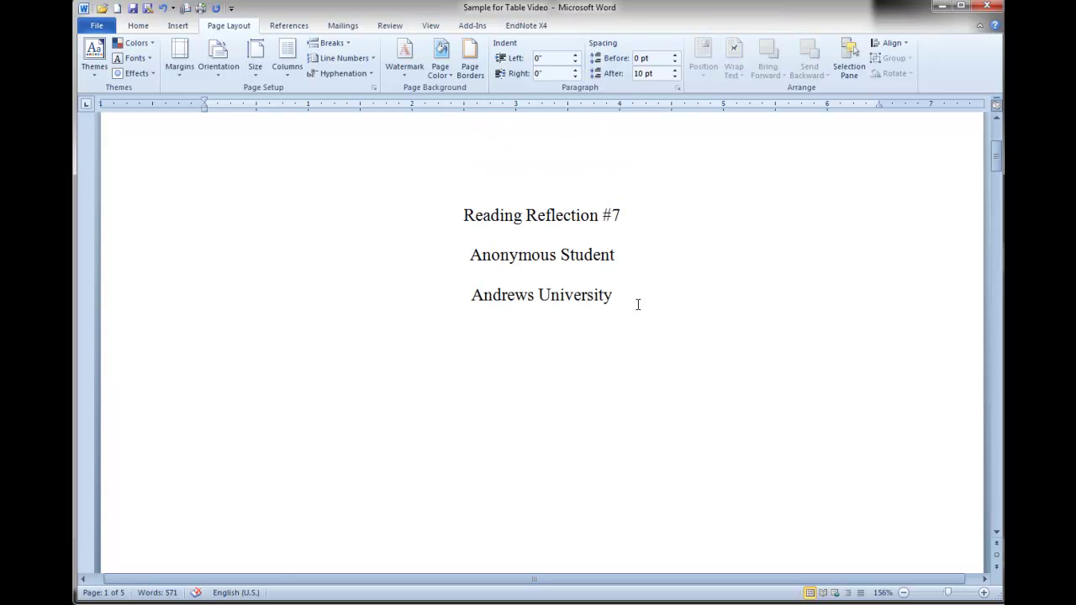
pyautogui.click(629, 306)
pyautogui.scroll(4, 608, 300)
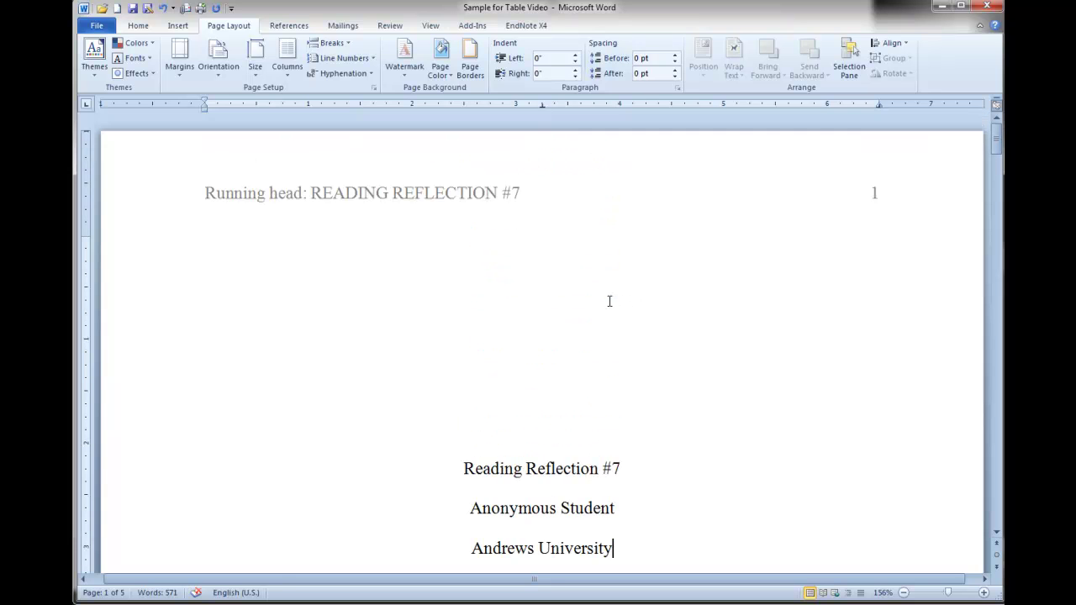
pyautogui.scroll(-3, 610, 301)
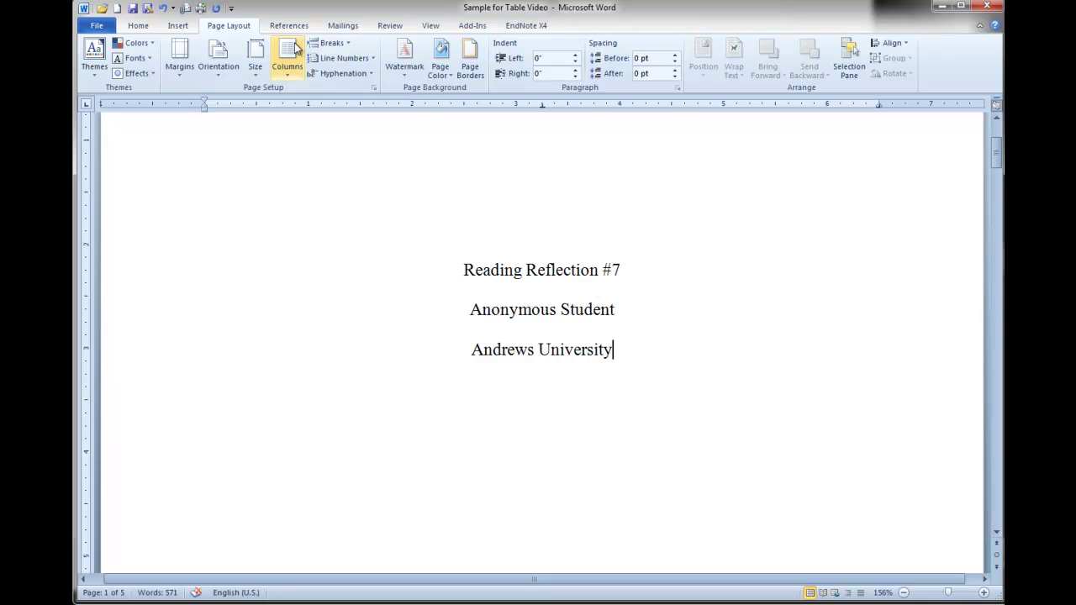
# Insert a Ctrl+Enter page break after Andrews University and delete the empty line atop page 2
pyautogui.click(186, 34)
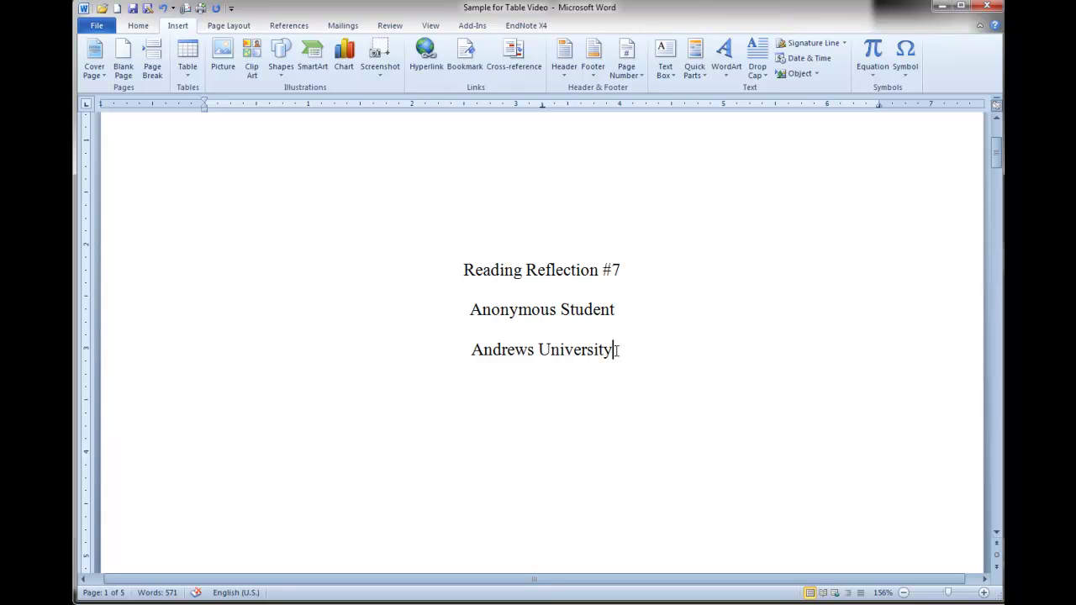
pyautogui.click(616, 350)
pyautogui.hotkey('ctrl', 'Return')
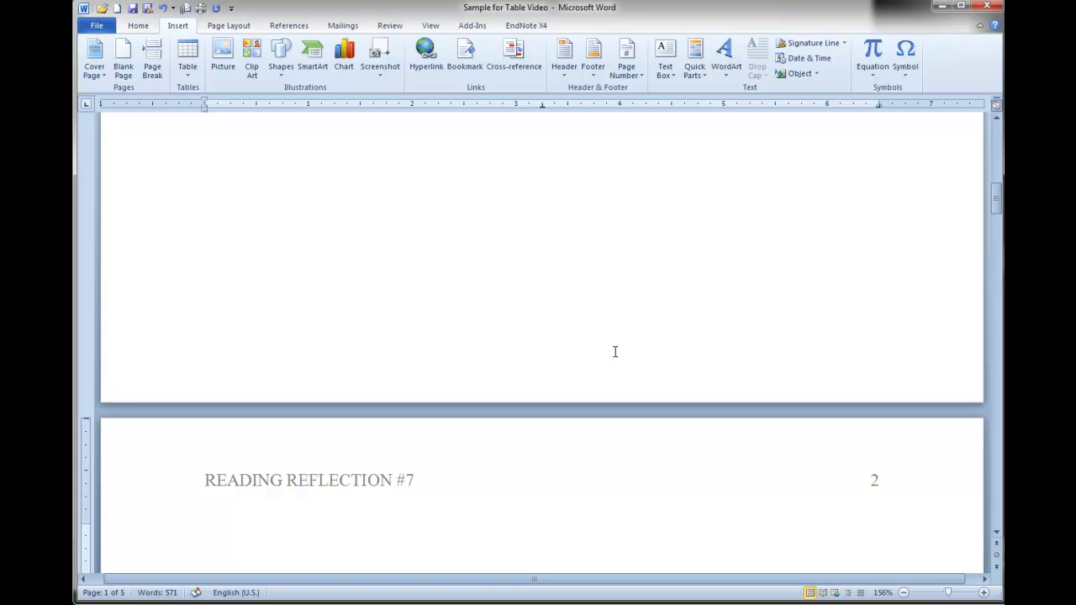
pyautogui.scroll(-3, 614, 352)
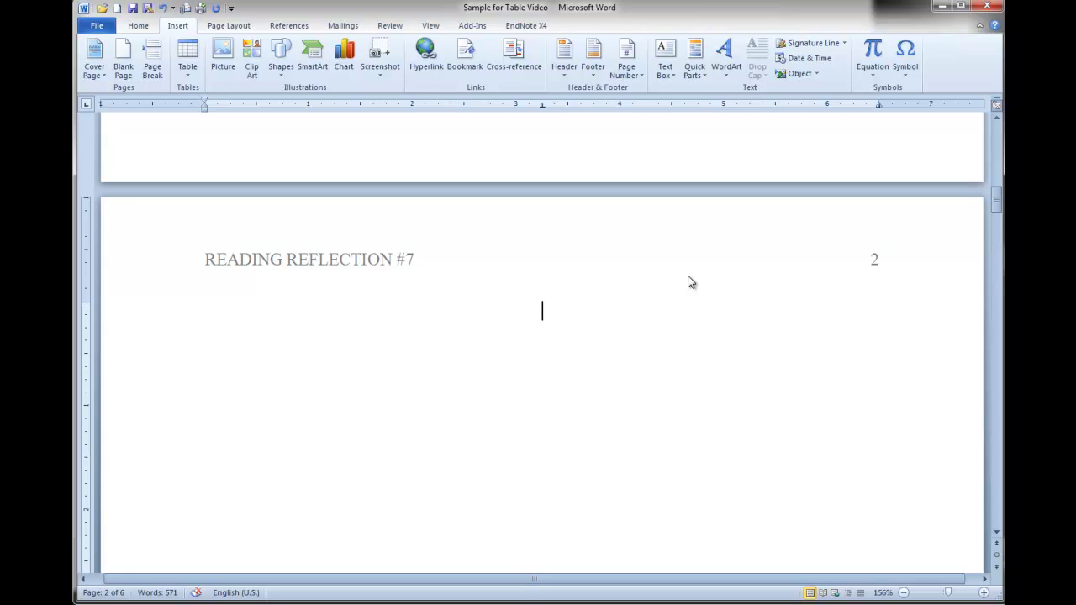
pyautogui.press('Delete')
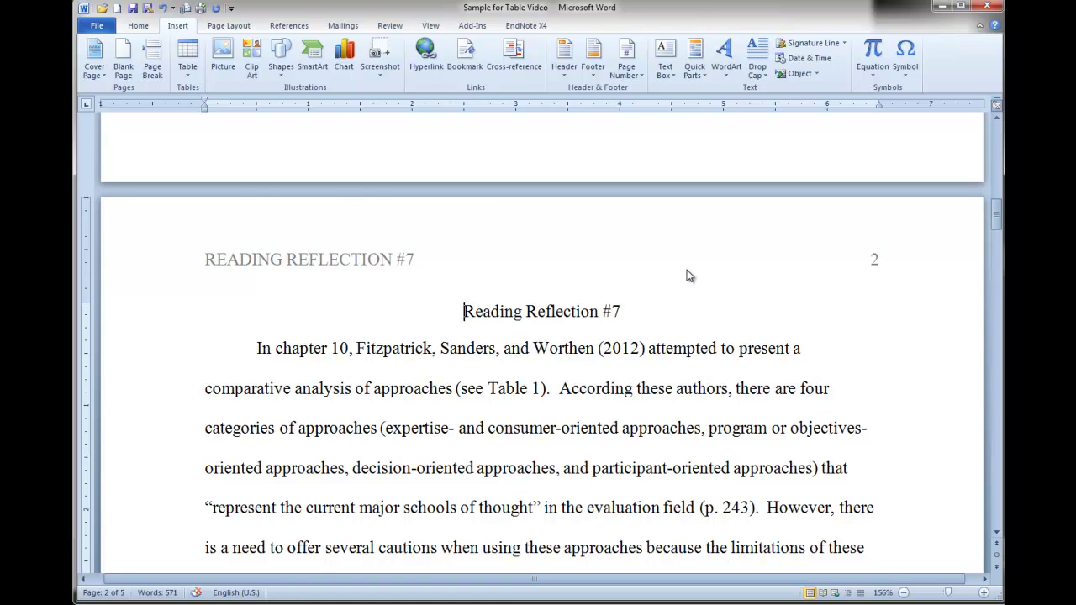
# Scroll to the end of the body and place the cursor after 'styles.'
pyautogui.scroll(-1, 687, 269)
pyautogui.scroll(-3, 686, 270)
pyautogui.scroll(2, 688, 273)
pyautogui.scroll(-11, 688, 284)
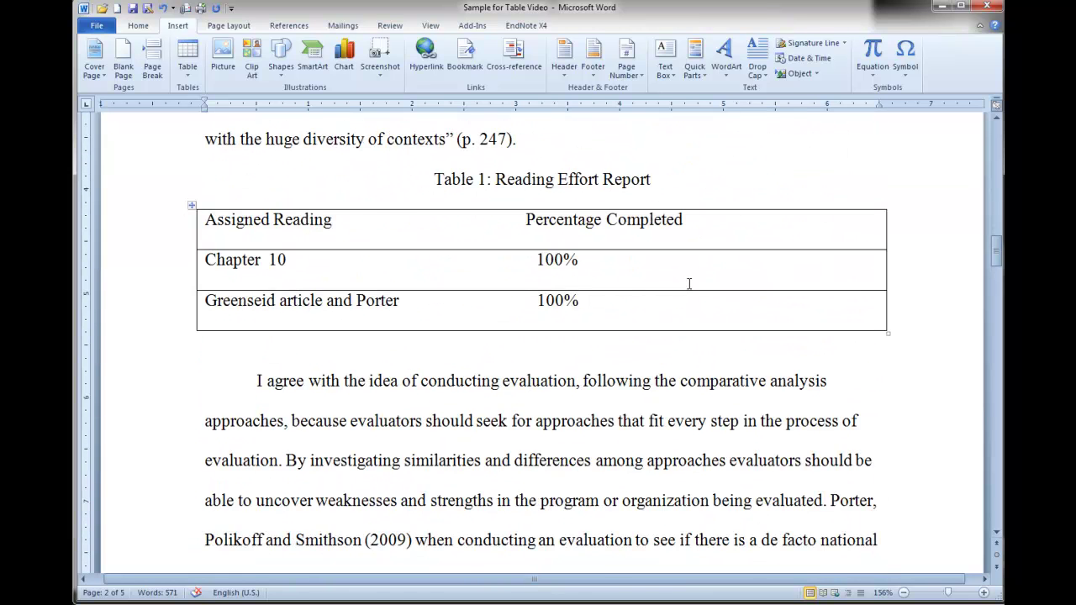
pyautogui.scroll(-10, 688, 284)
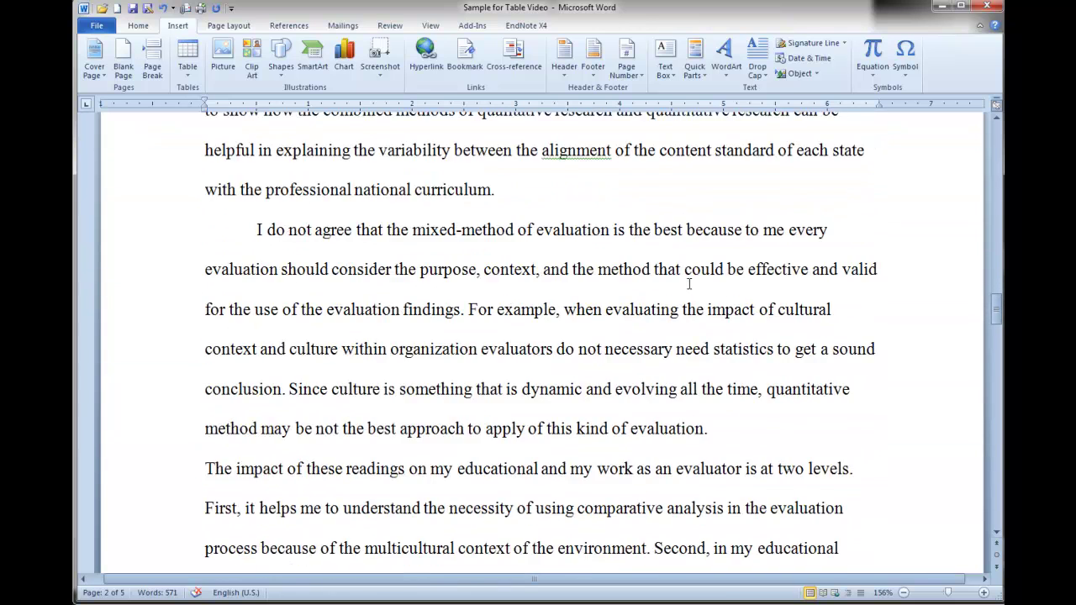
pyautogui.scroll(-2, 689, 284)
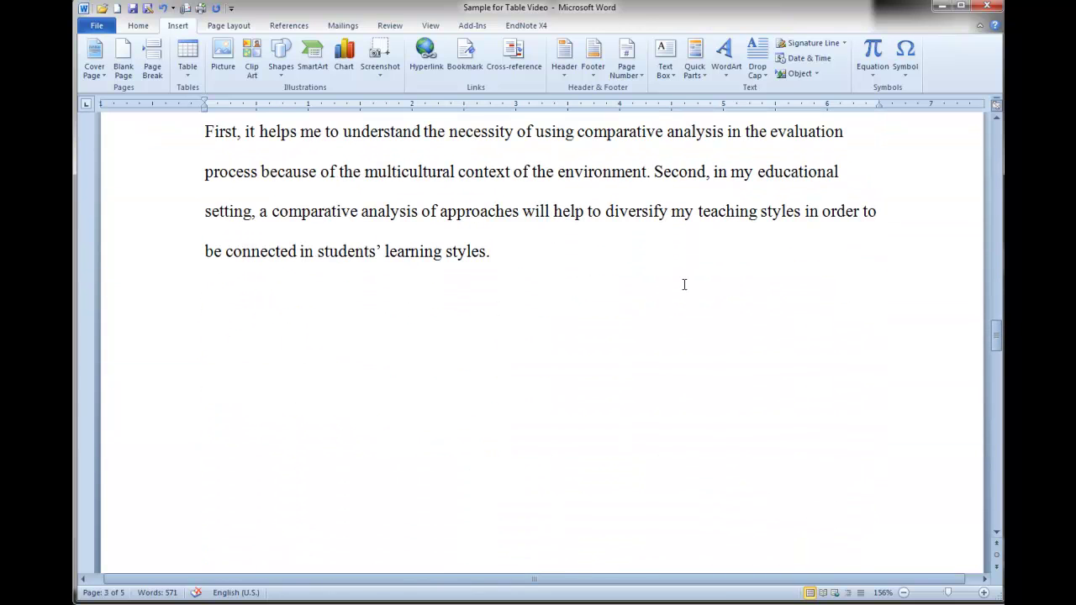
pyautogui.scroll(-2, 678, 285)
pyautogui.click(521, 158)
# Delete the empty lines so References follows directly after the last body sentence
pyautogui.press('Return')
pyautogui.press('Return')
pyautogui.press('Return')
pyautogui.press('Return')
pyautogui.hotkey('ctrl', 'e')
pyautogui.press('Return')
pyautogui.press('Return')
pyautogui.press('Return')
pyautogui.press('Return')
pyautogui.press('Return')
pyautogui.press('Return')
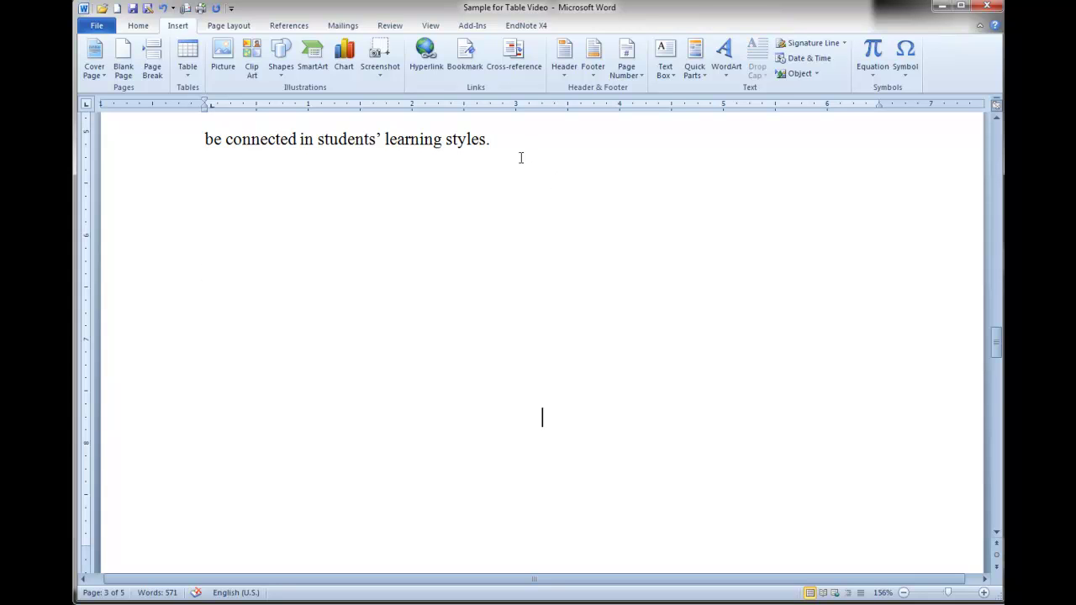
pyautogui.press('Up')
pyautogui.press('Up')
pyautogui.press('Up')
pyautogui.press('Up')
pyautogui.press('Up')
pyautogui.press('Up')
pyautogui.press('Up')
pyautogui.press('Up')
pyautogui.press('Up')
pyautogui.press('Up')
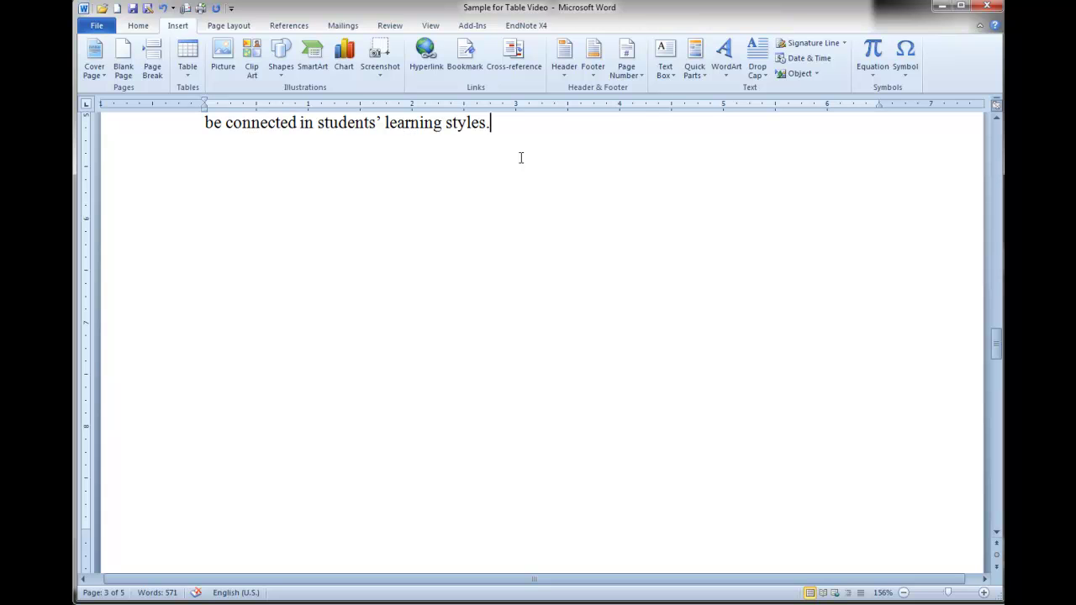
pyautogui.press('Delete')
pyautogui.press('Delete')
pyautogui.press('Delete')
pyautogui.press('Delete')
pyautogui.press('Delete')
pyautogui.press('Delete')
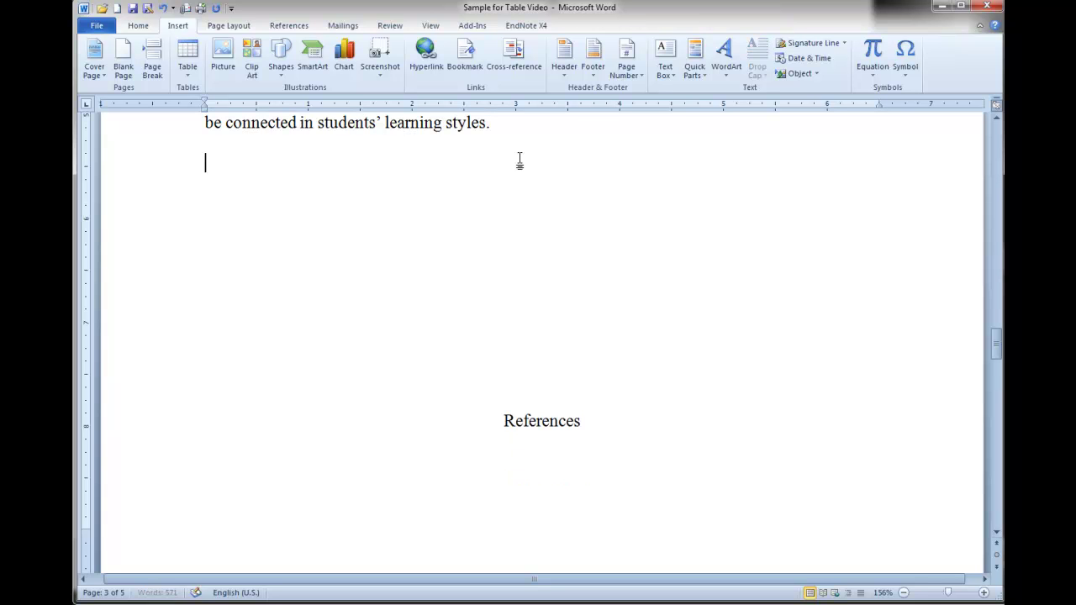
pyautogui.press('Delete')
pyautogui.press('Delete')
pyautogui.press('Delete')
pyautogui.press('Delete')
pyautogui.press('Delete')
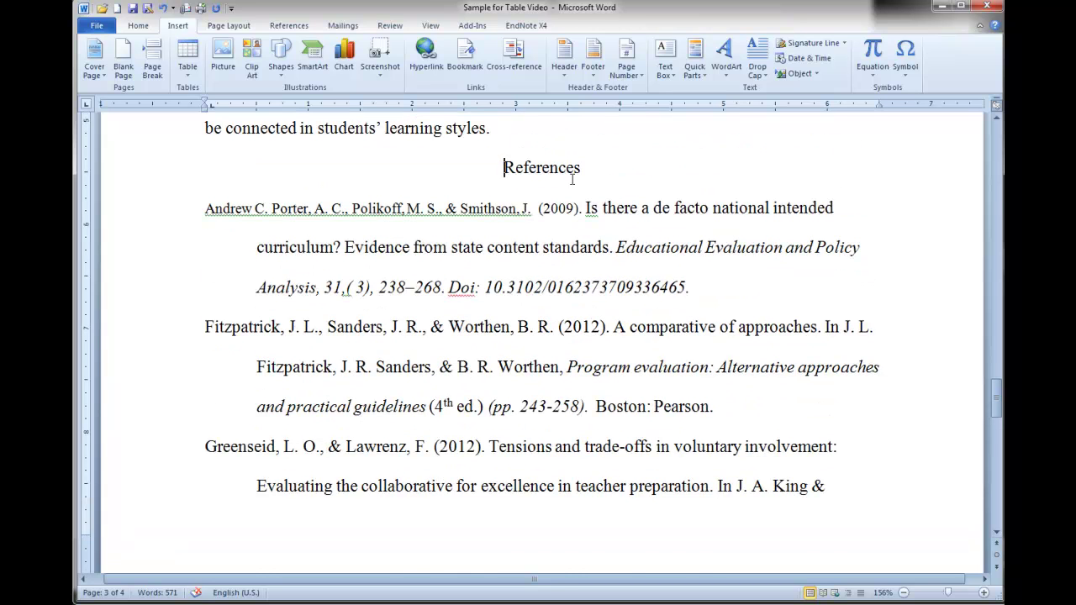
pyautogui.scroll(3, 572, 178)
pyautogui.scroll(1, 572, 178)
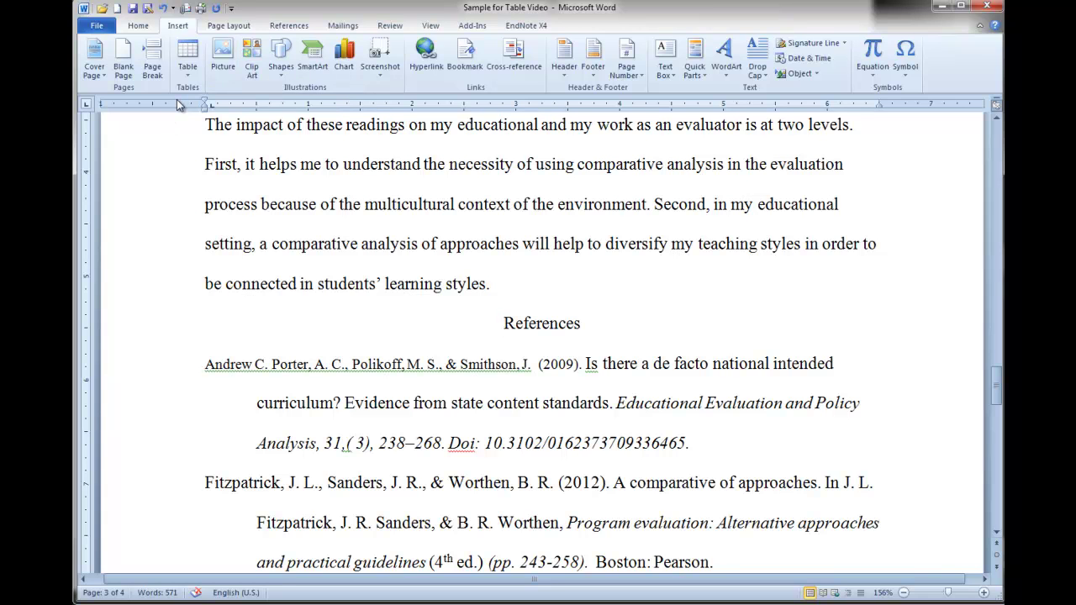
pyautogui.hotkey('ctrl', 'Return')
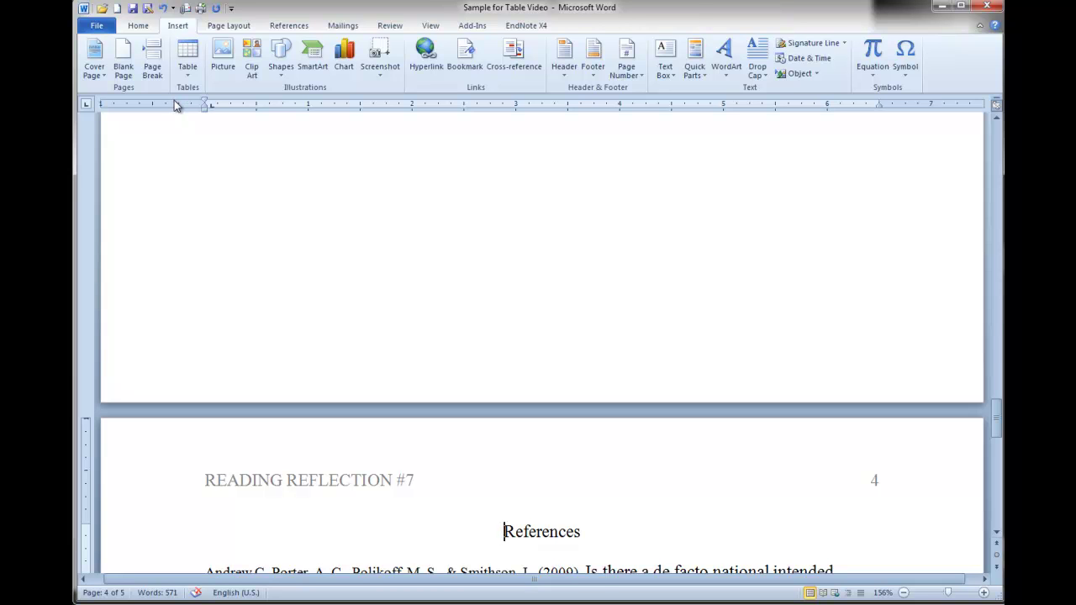
pyautogui.hotkey('ctrl', 'l')
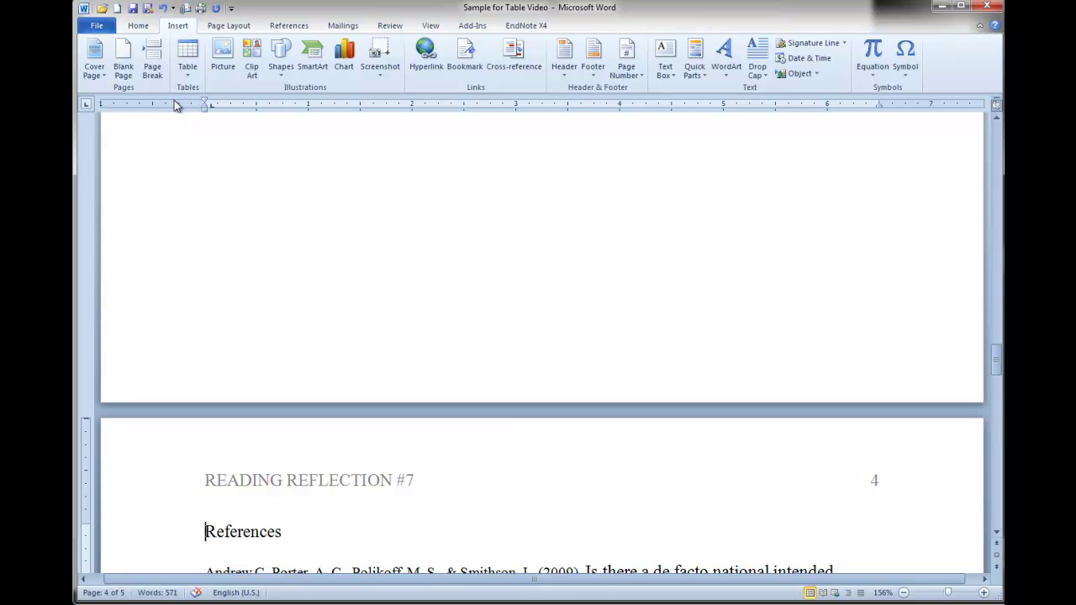
pyautogui.hotkey('ctrl', 'e')
pyautogui.press('BackSpace')
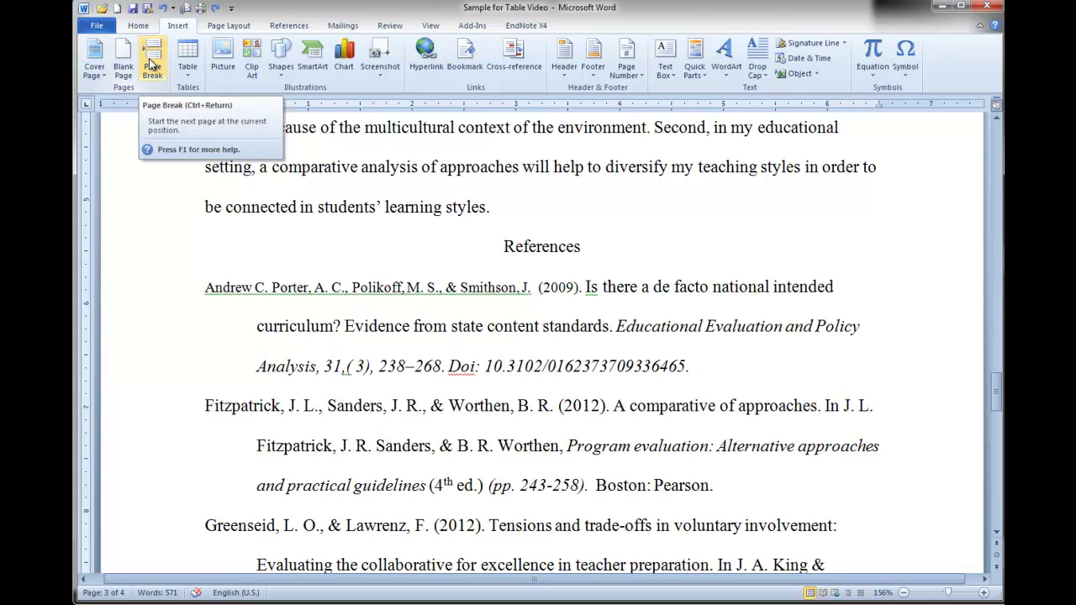
pyautogui.click(152, 65)
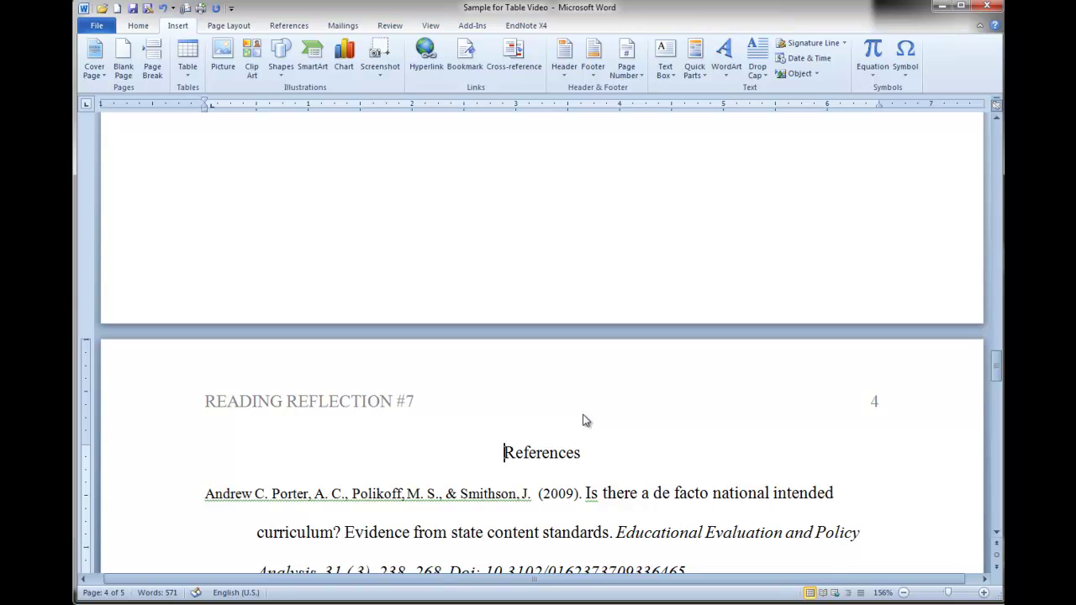
pyautogui.scroll(-1, 580, 408)
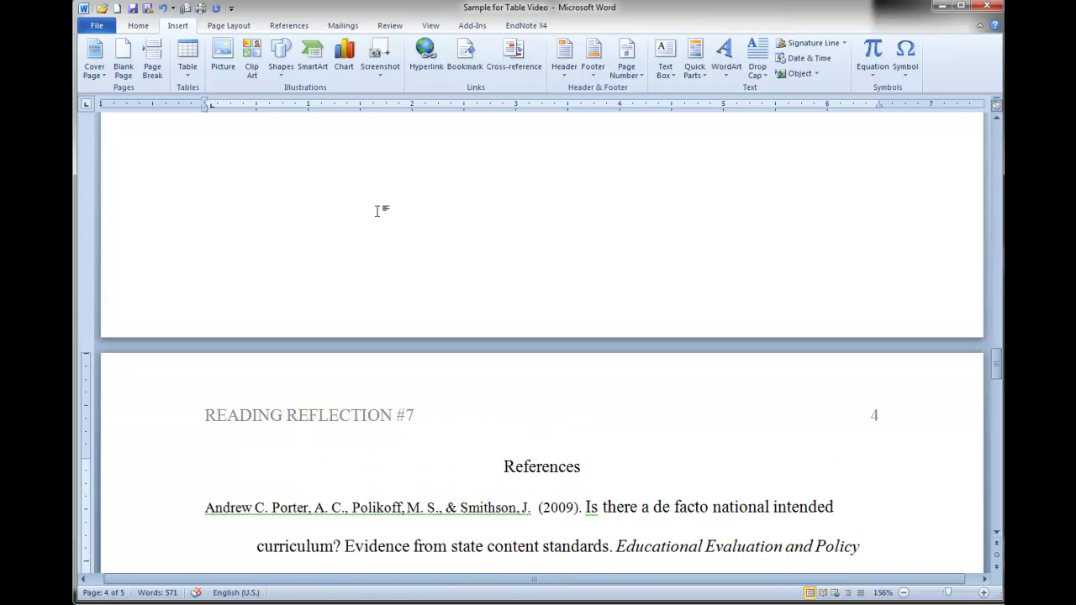
pyautogui.hotkey('ctrl', 'z')
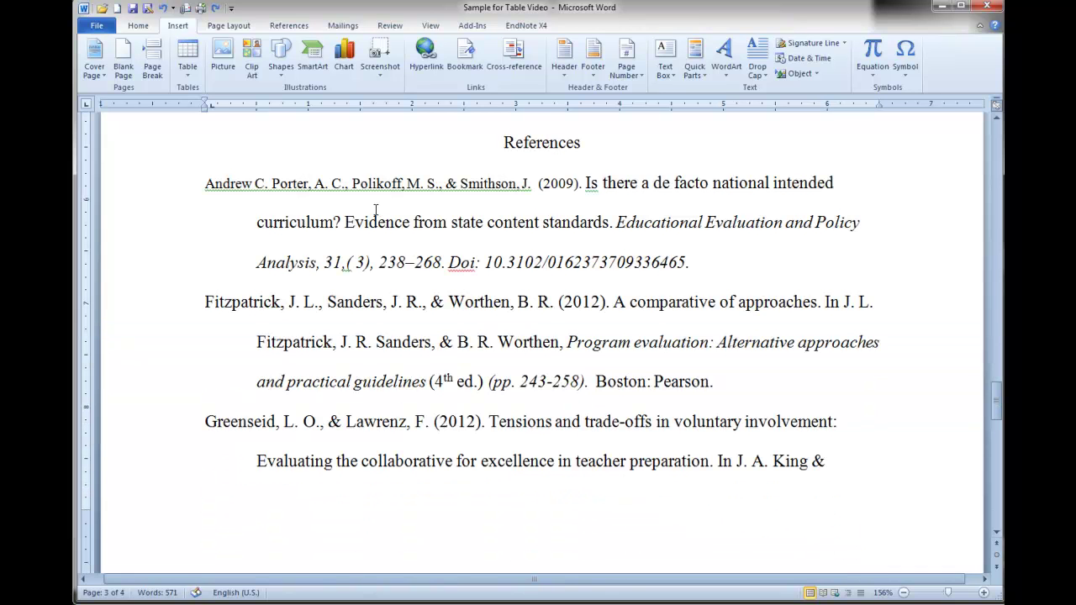
pyautogui.scroll(2, 293, 179)
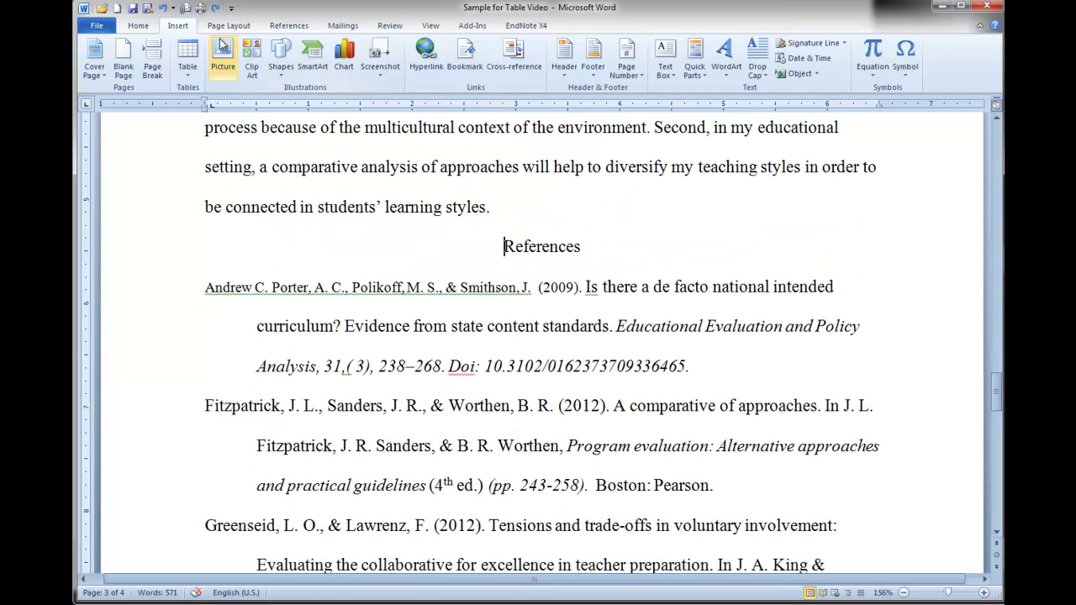
# Insert a Page break before References via Page Layout > Breaks
pyautogui.click(227, 27)
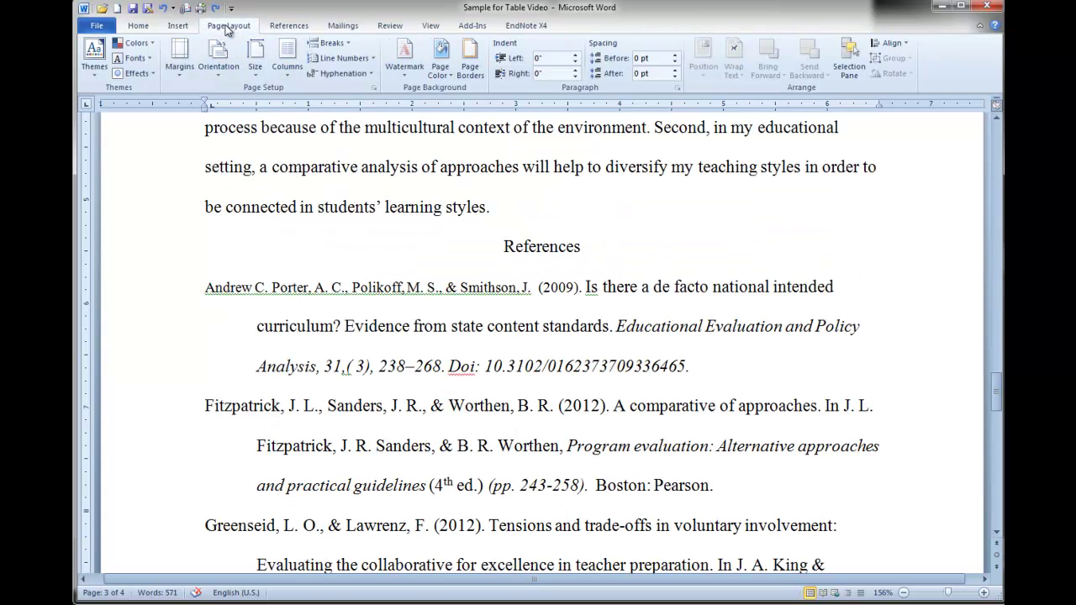
pyautogui.click(345, 45)
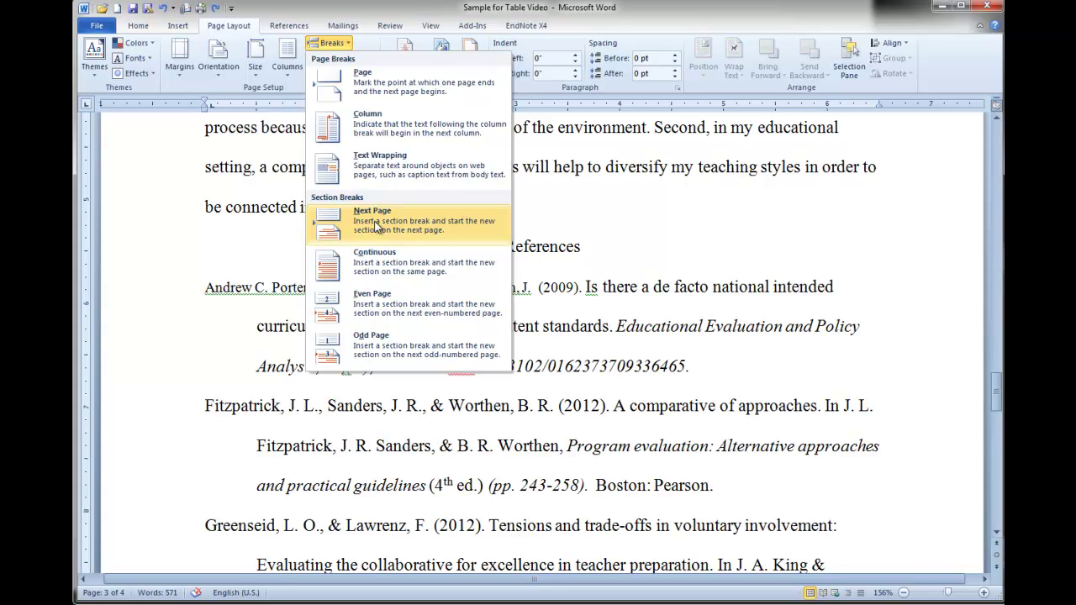
pyautogui.click(364, 86)
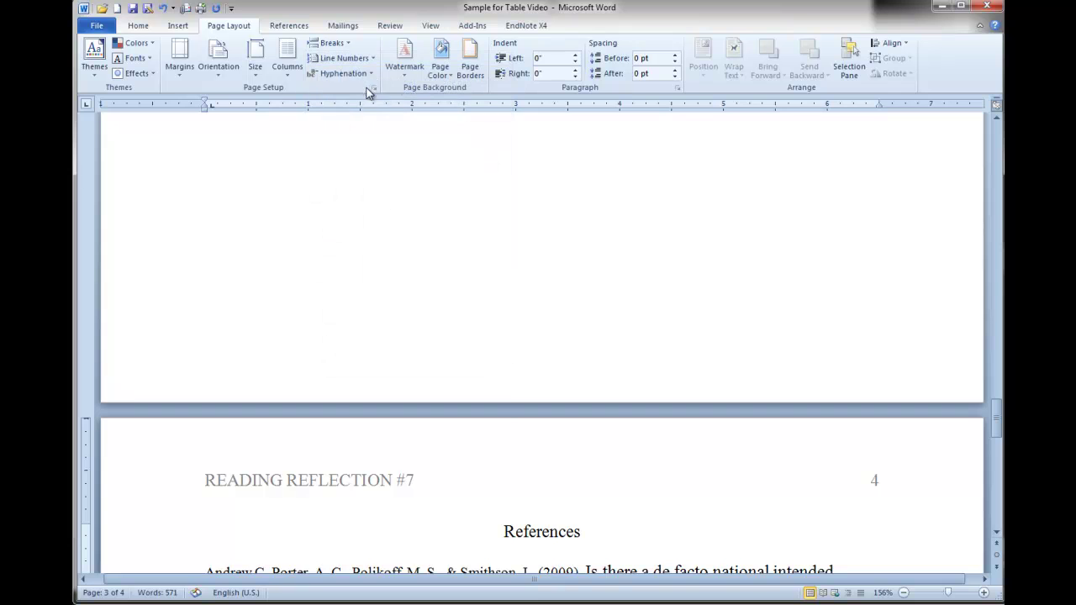
pyautogui.scroll(-2, 511, 389)
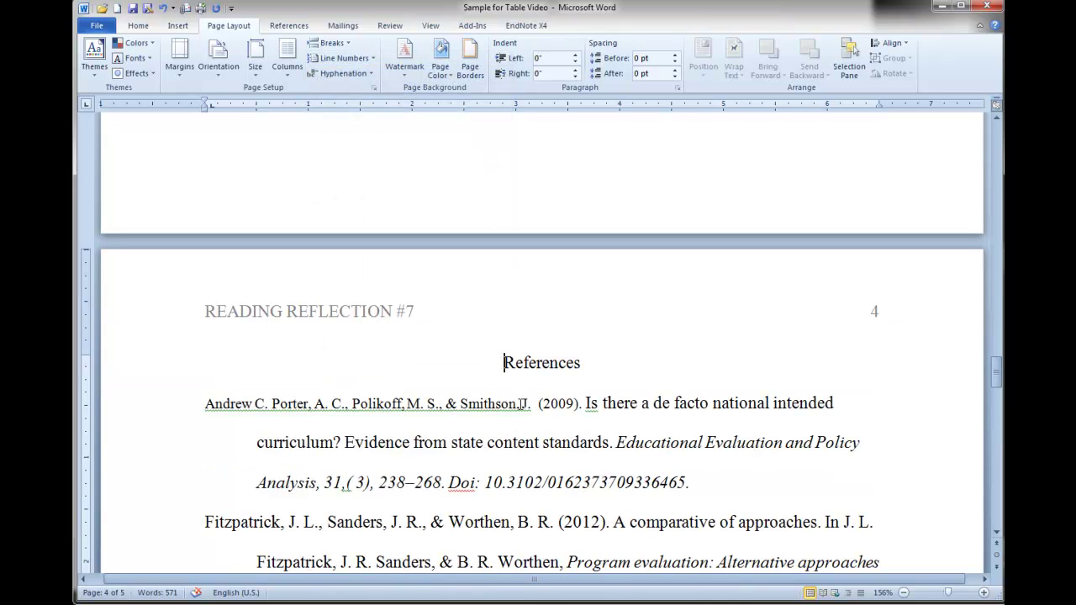